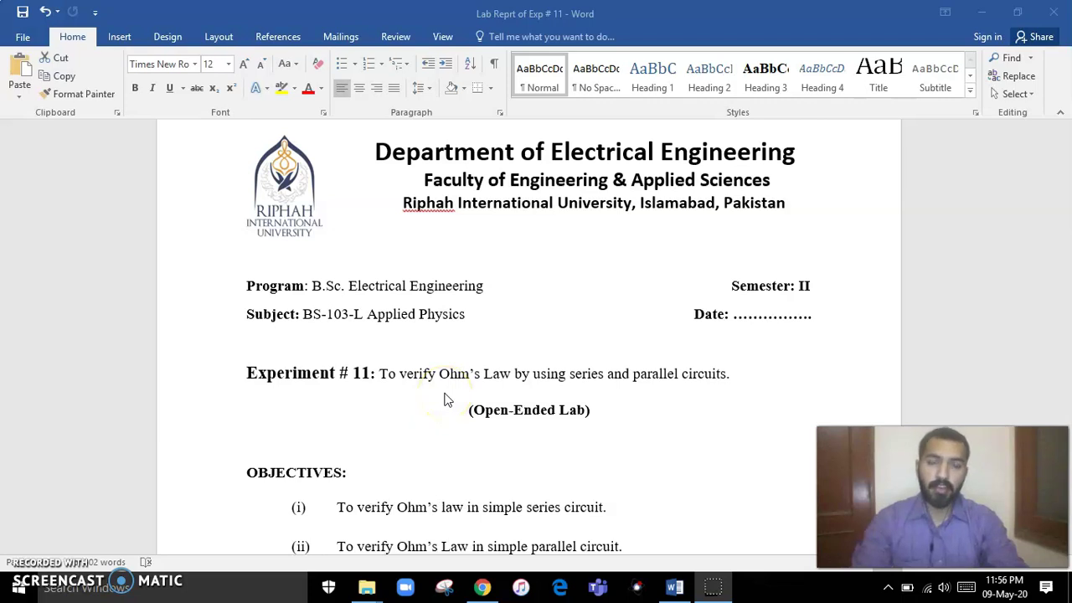
Review the Experiment # 11 title, the Open-Ended Lab note and the two Ohm's Law objectives, selecting each text passage in turn
drag(439, 375, 494, 377)
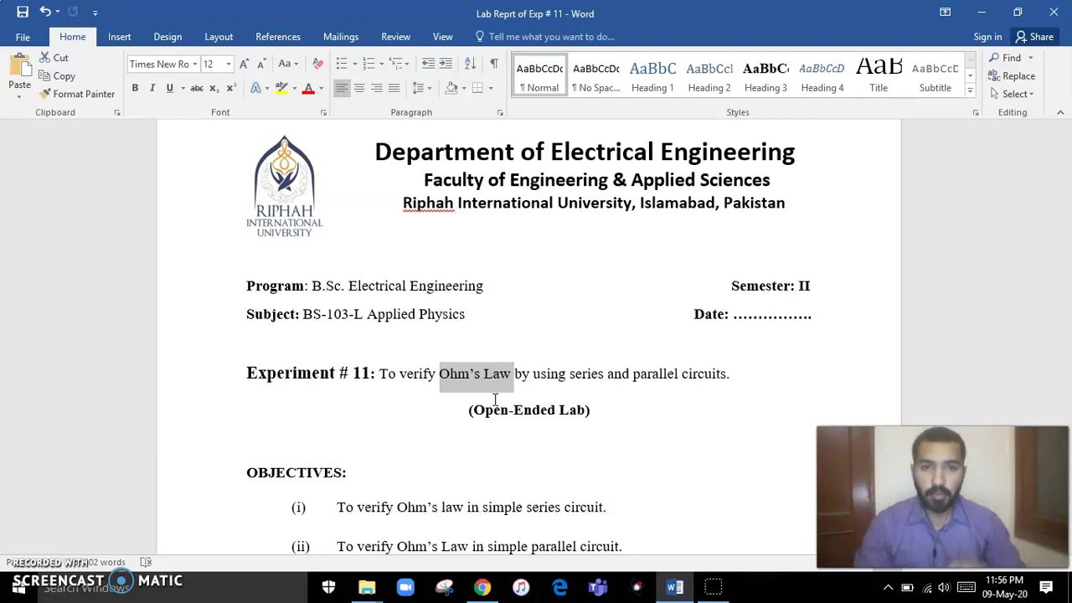
drag(592, 410, 440, 411)
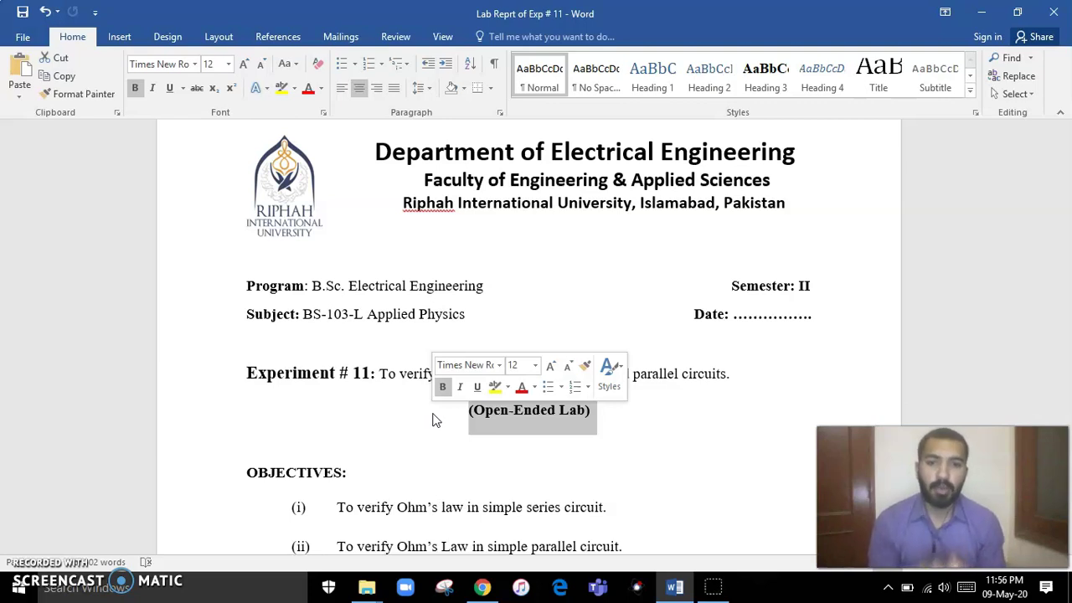
click(440, 461)
click(492, 510)
scroll(492, 510, down, 2)
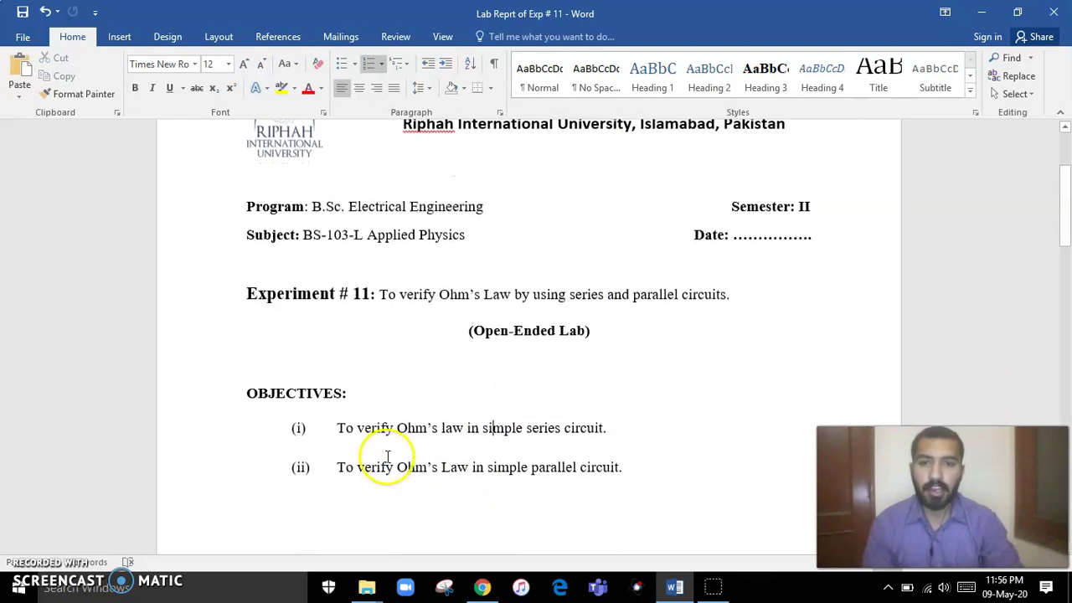
drag(338, 428, 589, 434)
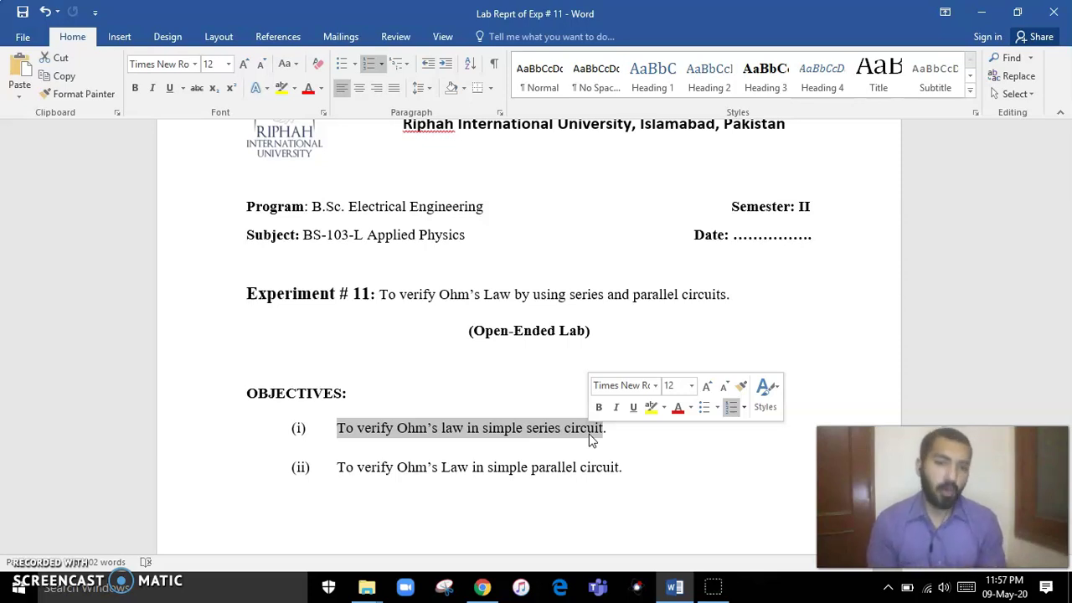
drag(352, 469, 610, 468)
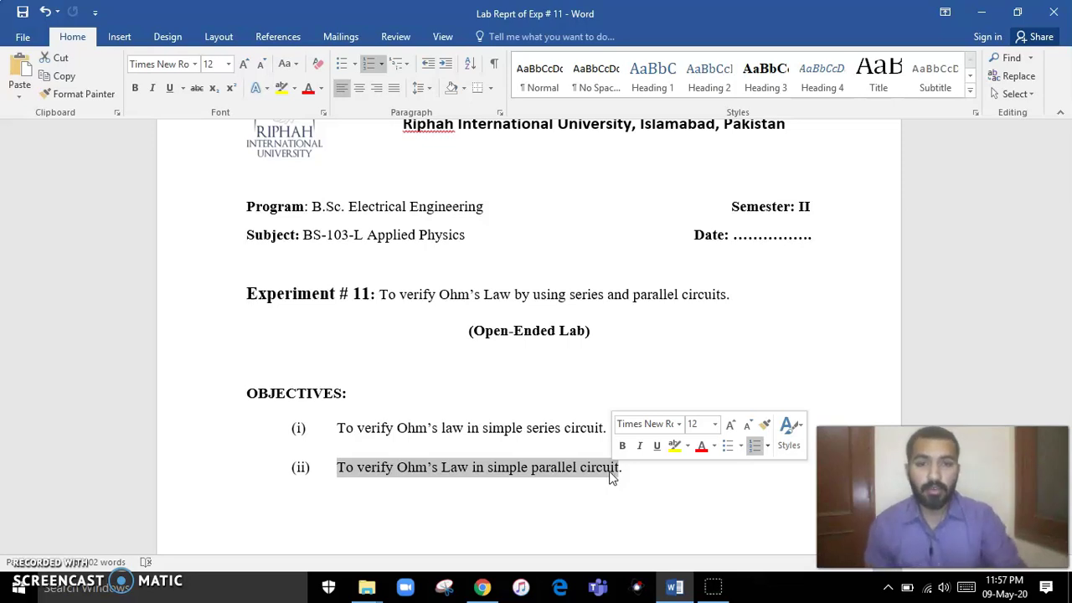
Read the Ohm's Law statement, selecting the phrases on electrical current, voltage applied across and inverse proportionality
scroll(547, 441, down, 2)
scroll(546, 441, down, 10)
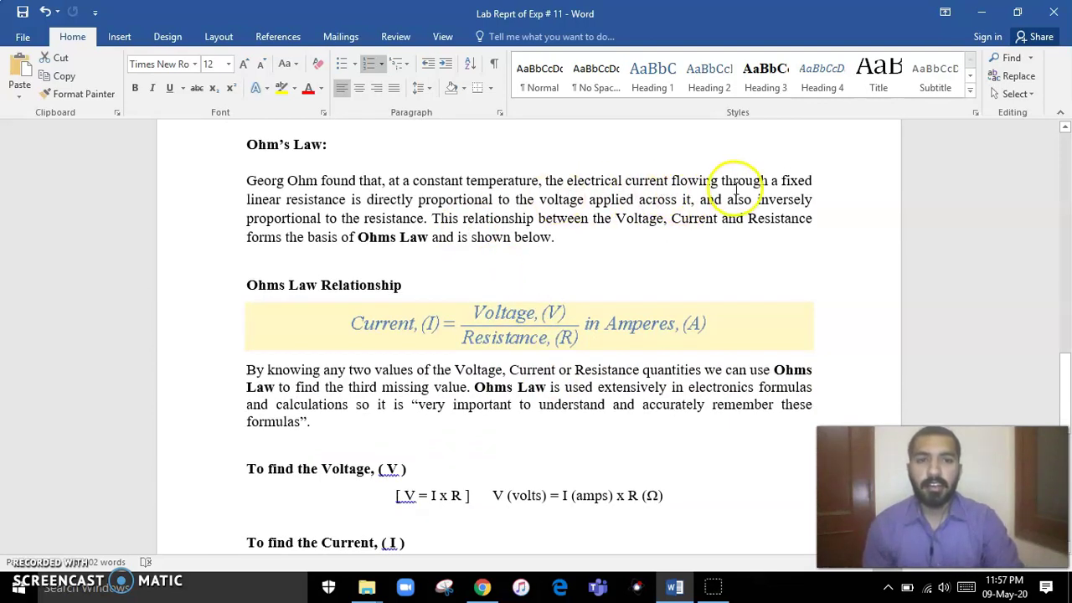
drag(568, 181, 683, 208)
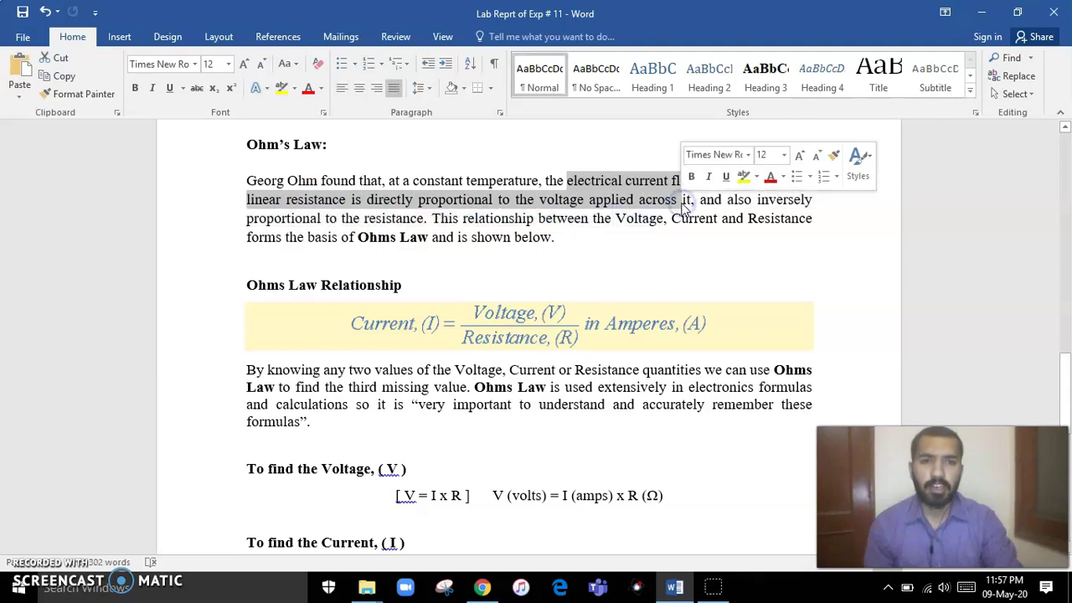
click(612, 183)
click(695, 190)
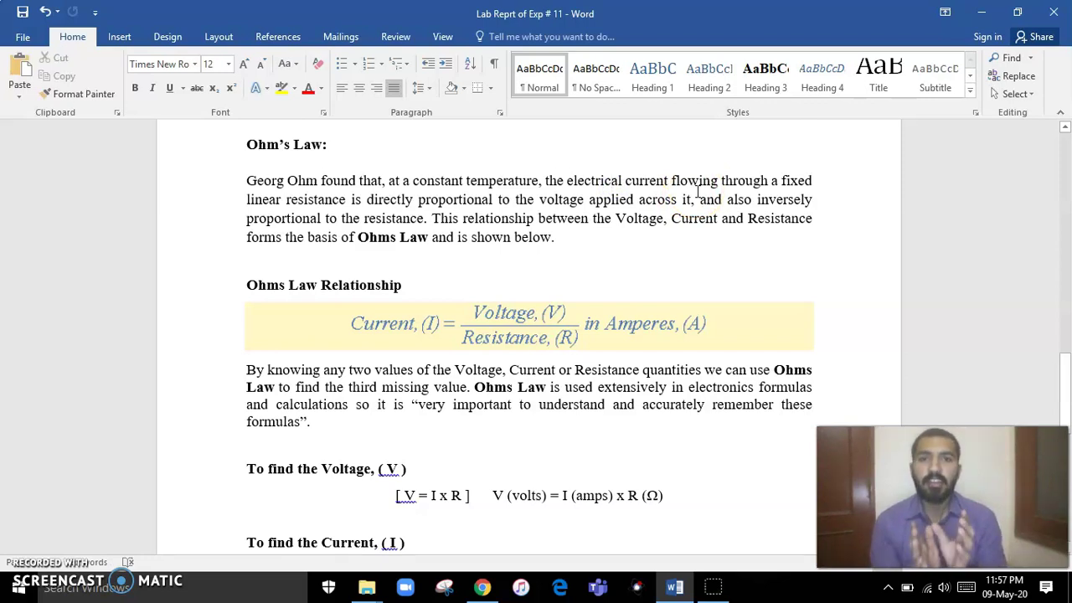
drag(539, 201, 661, 197)
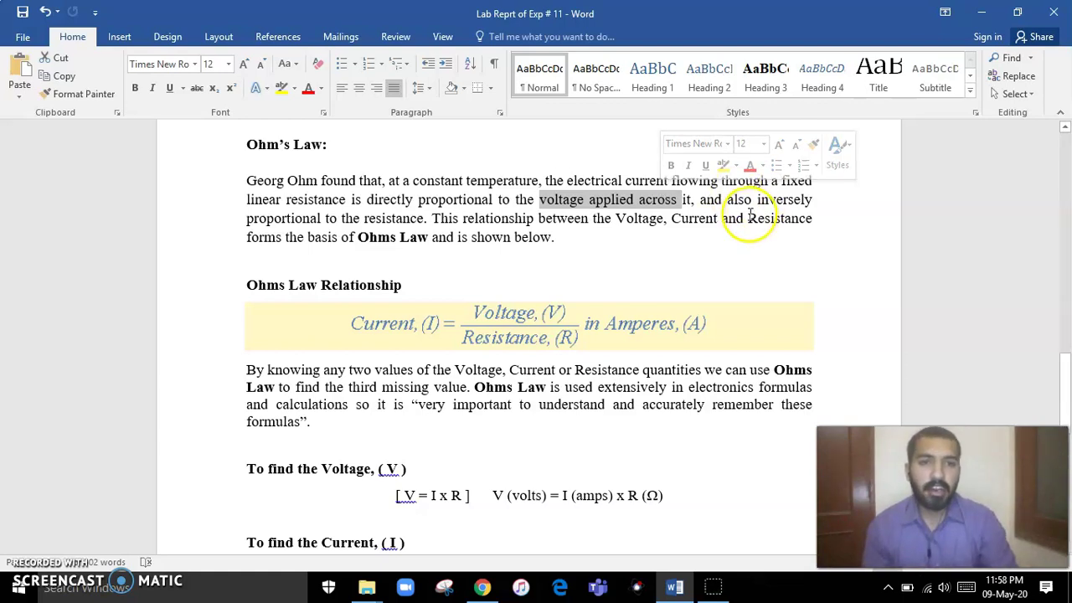
drag(758, 208, 323, 219)
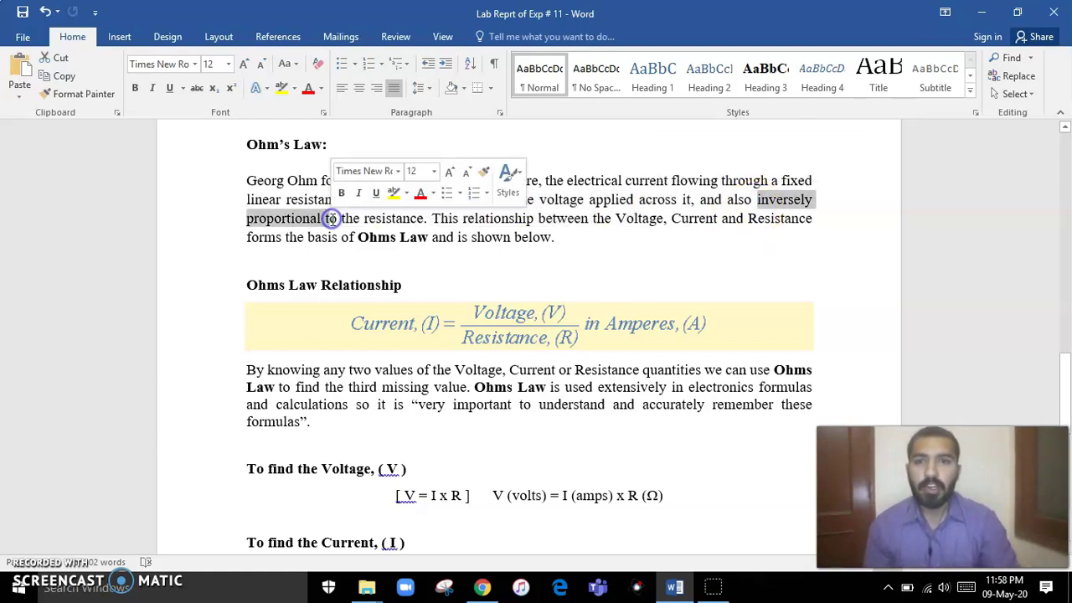
click(556, 242)
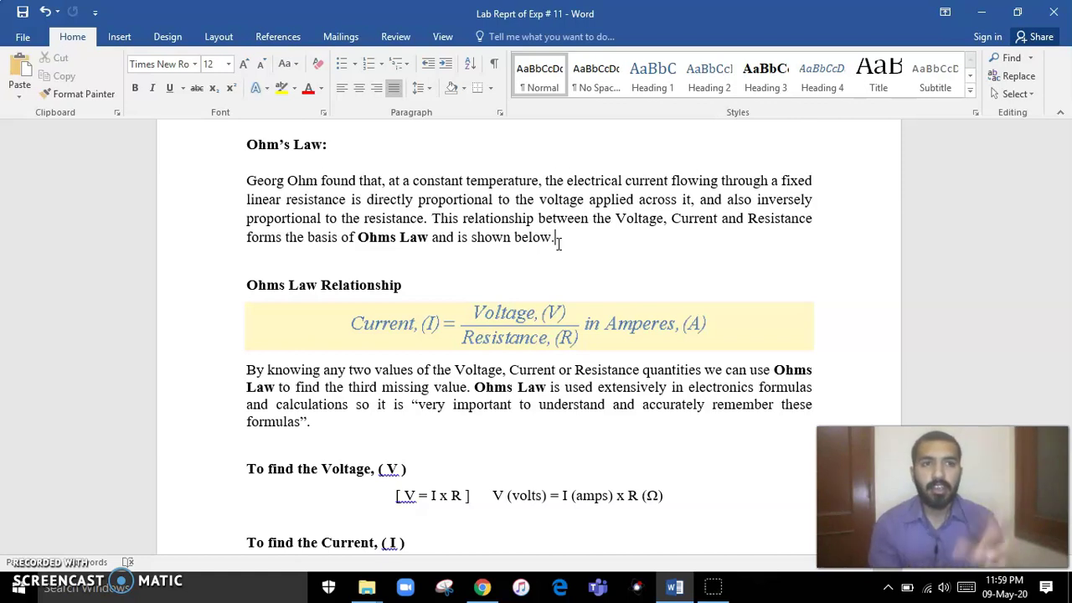
Check the Screen Shots section for the series and parallel screenshots the lab report requires
scroll(558, 323, down, 2)
scroll(559, 323, down, 9)
scroll(559, 323, up, 2)
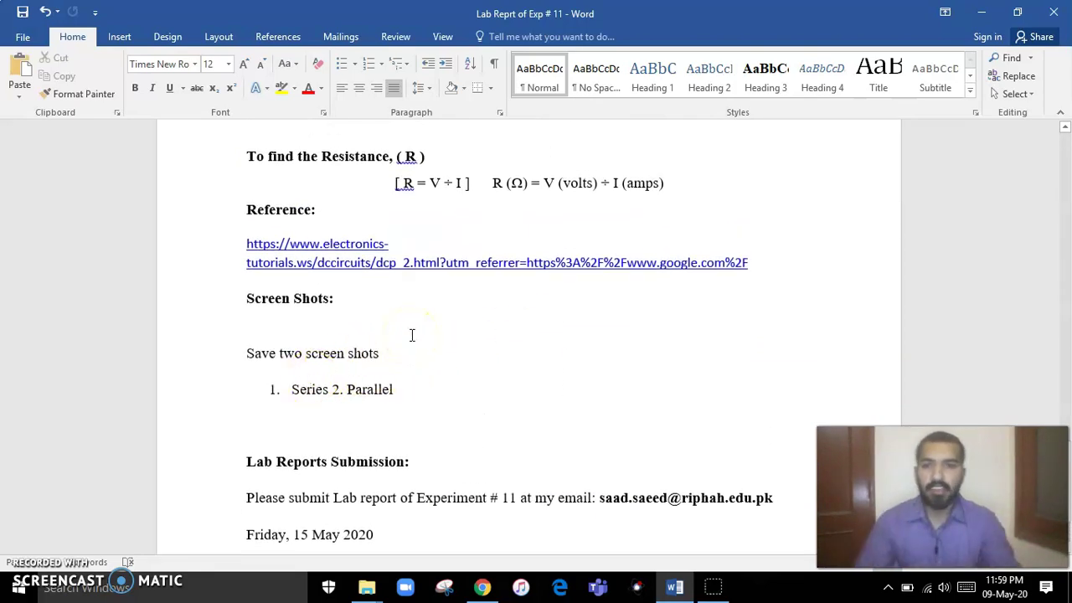
click(296, 400)
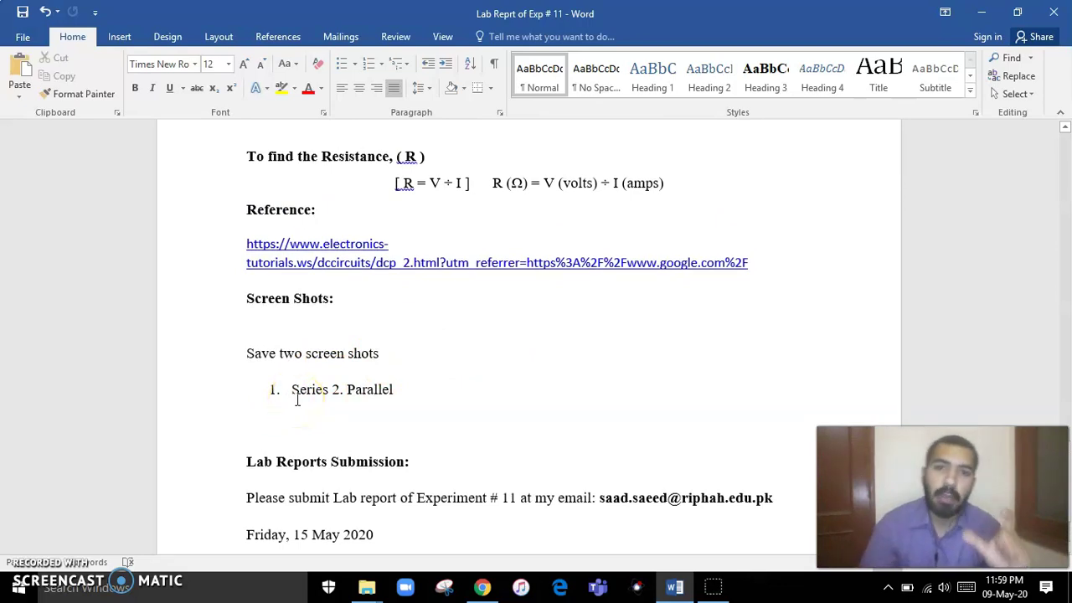
click(351, 400)
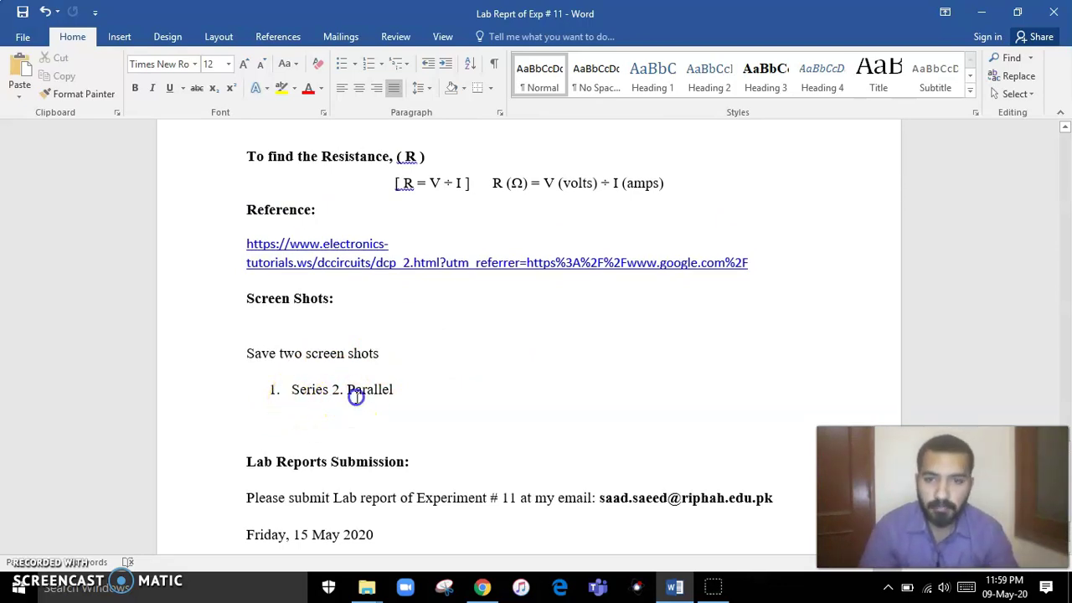
Review the Ohm's Law relationship and the formulas for voltage, current and resistance, ending at the Screen Shots section
scroll(354, 397, up, 10)
scroll(407, 323, up, 5)
click(411, 310)
scroll(411, 311, down, 2)
scroll(411, 311, down, 10)
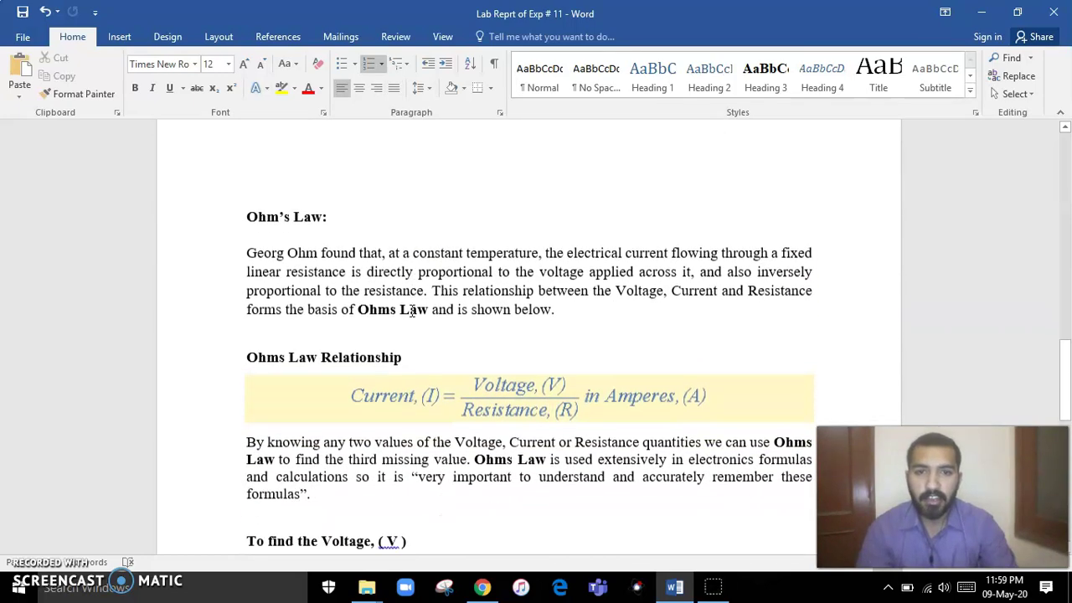
click(347, 440)
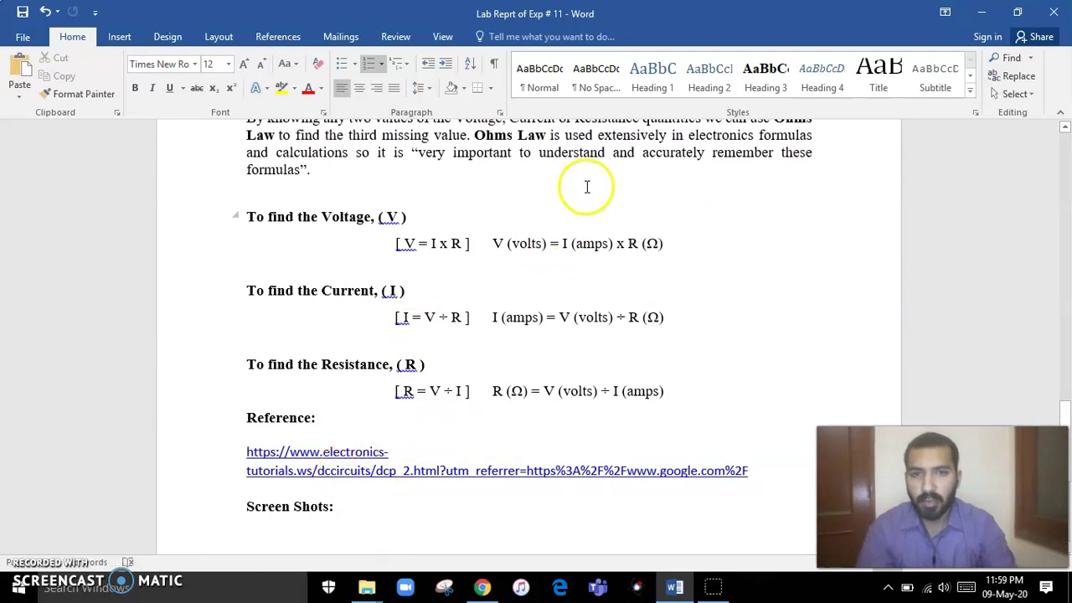
scroll(587, 184, up, 8)
scroll(542, 419, down, 6)
scroll(542, 419, down, 1)
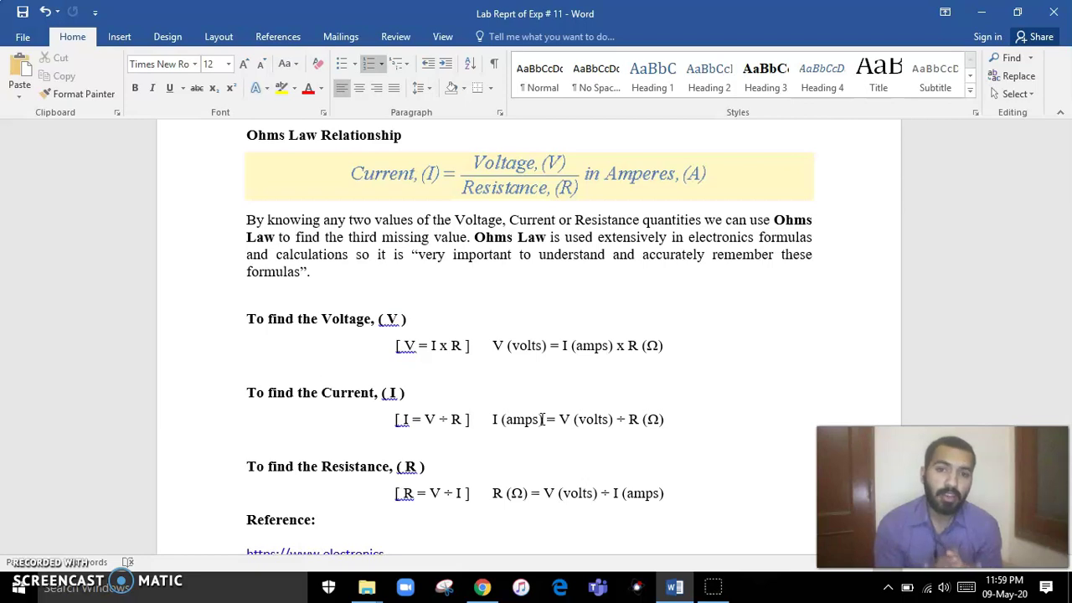
scroll(542, 419, down, 3)
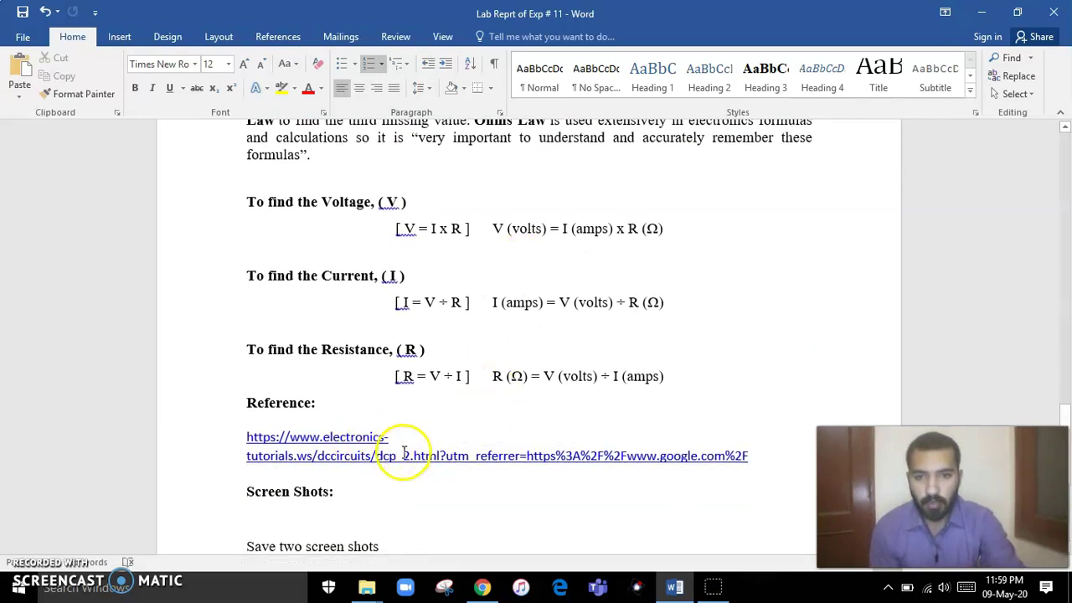
scroll(432, 459, up, 3)
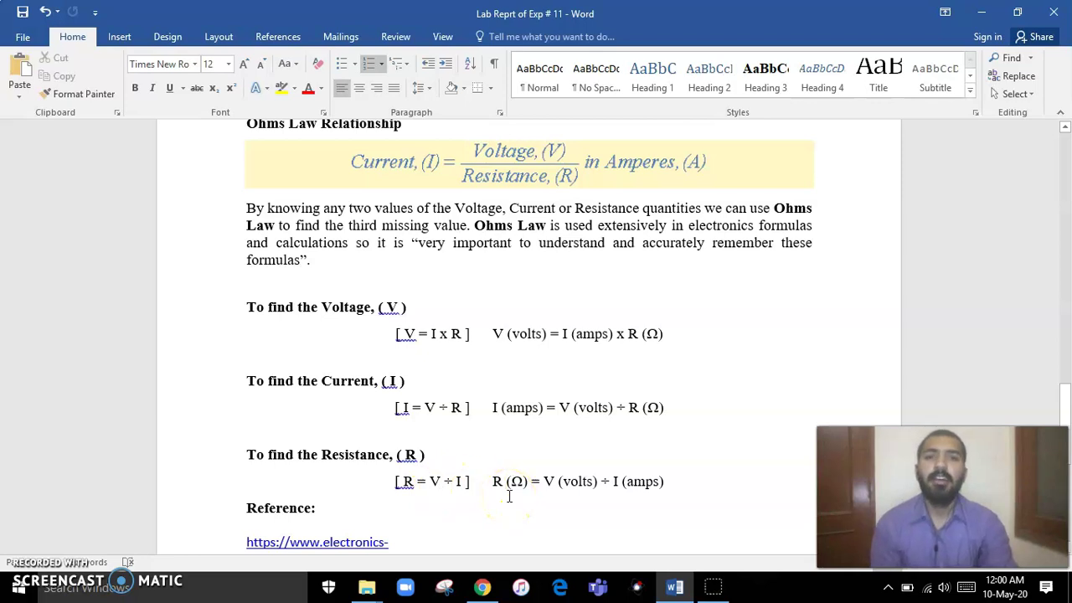
scroll(552, 385, up, 5)
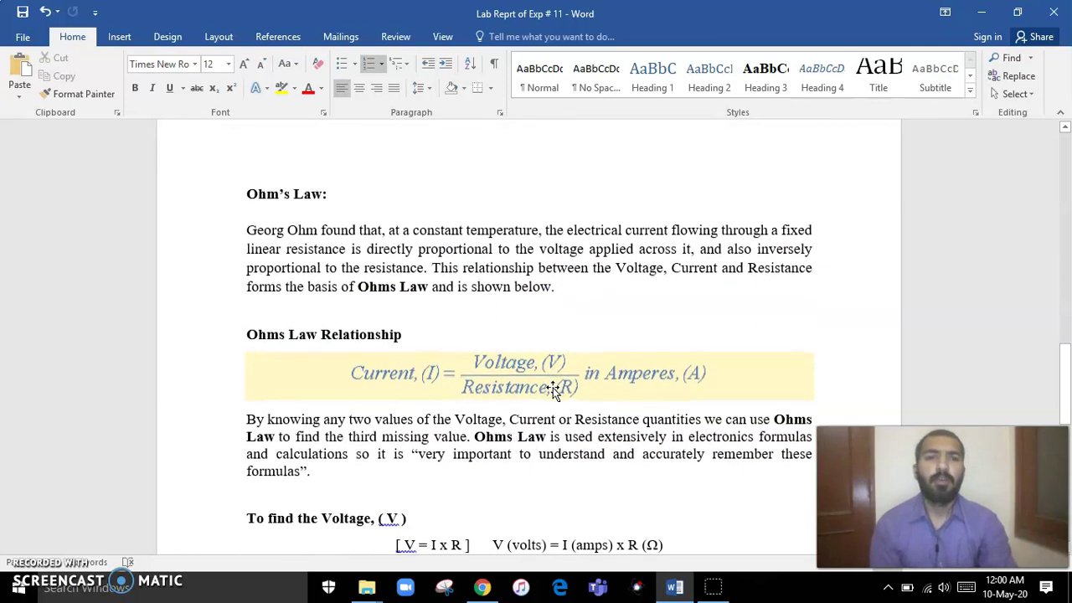
scroll(538, 448, down, 5)
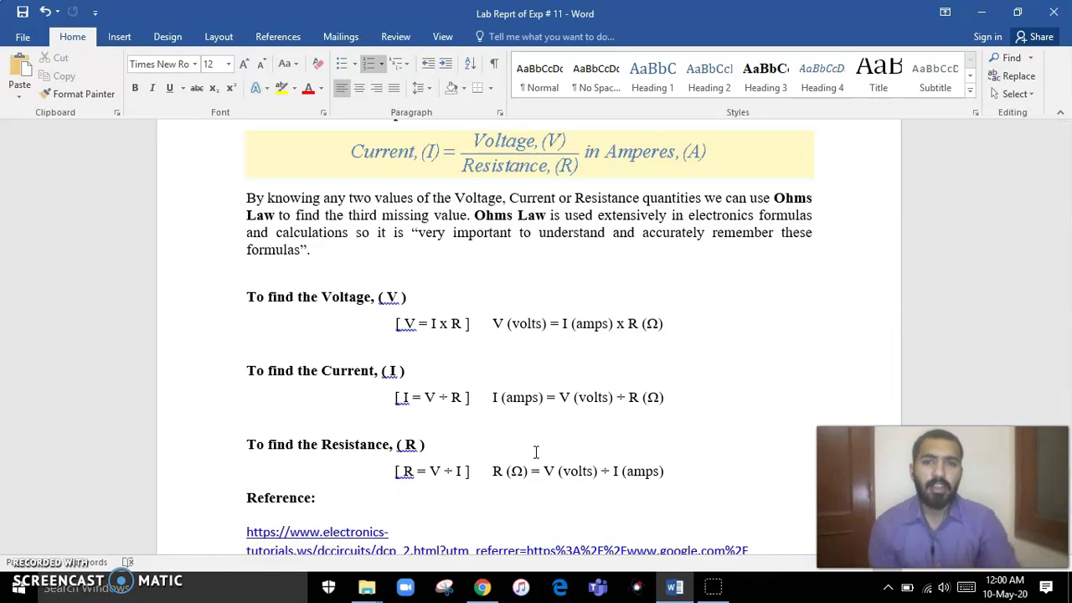
click(539, 483)
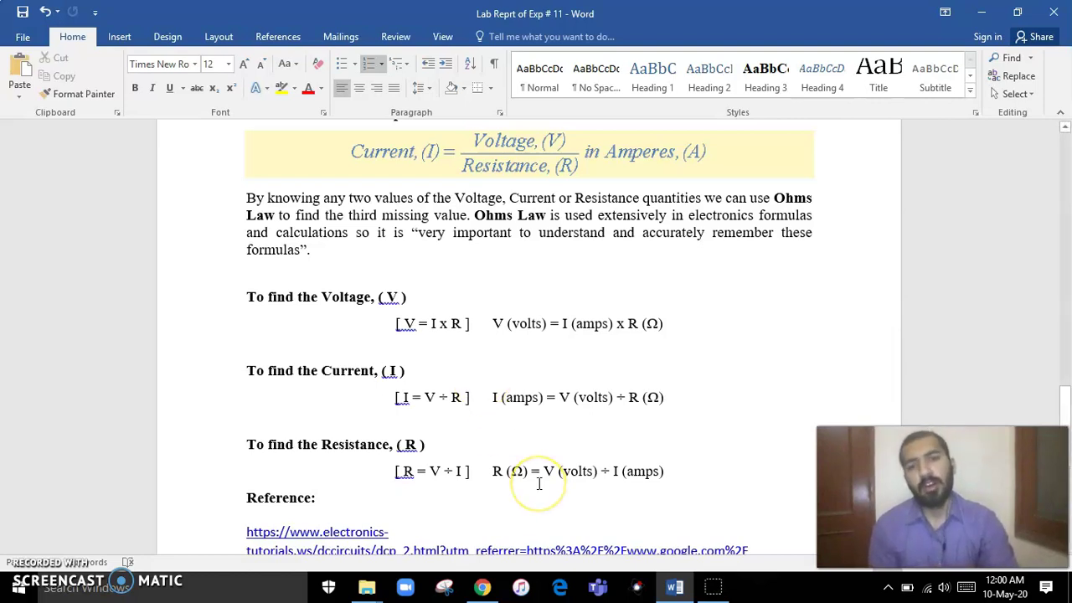
scroll(540, 483, down, 5)
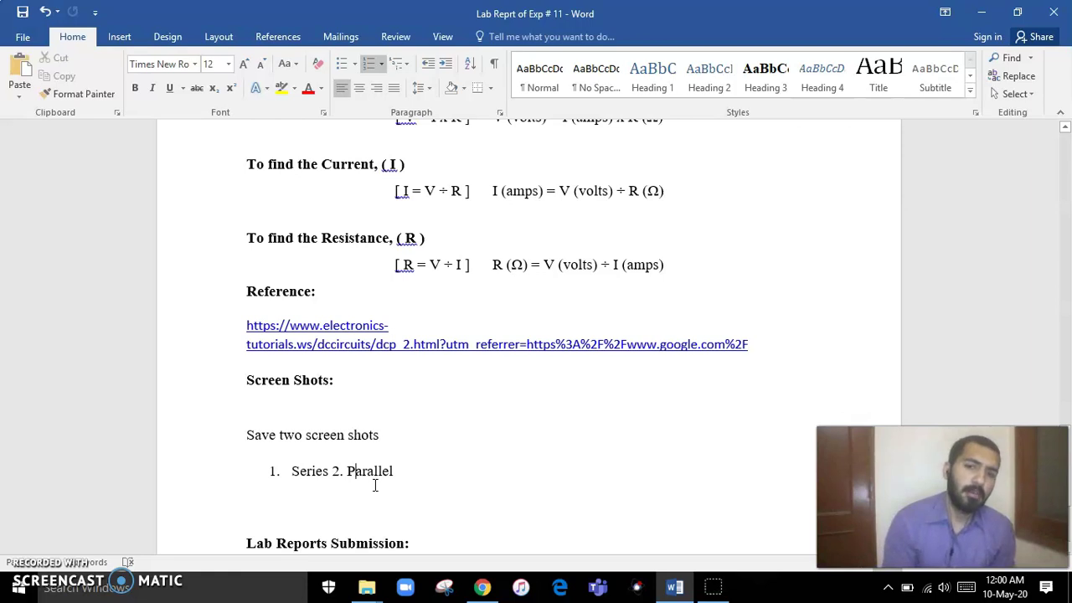
Switch to Chrome and view the PhET Electricity, Magnets & Circuits simulations, the open parallel circuit and the single-bulb series circuit
click(483, 587)
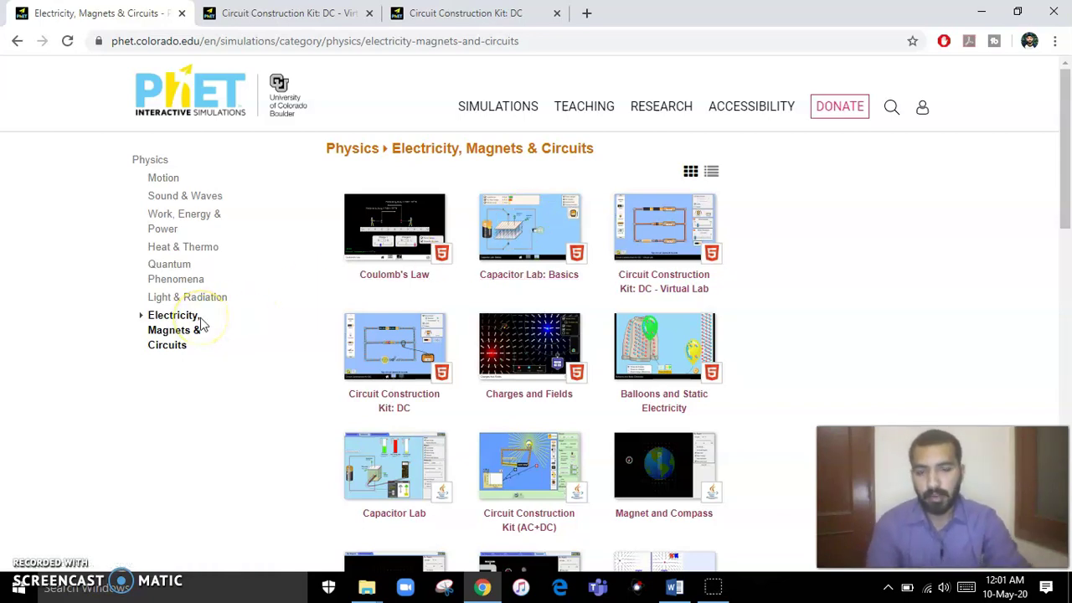
mouse_move(490, 126)
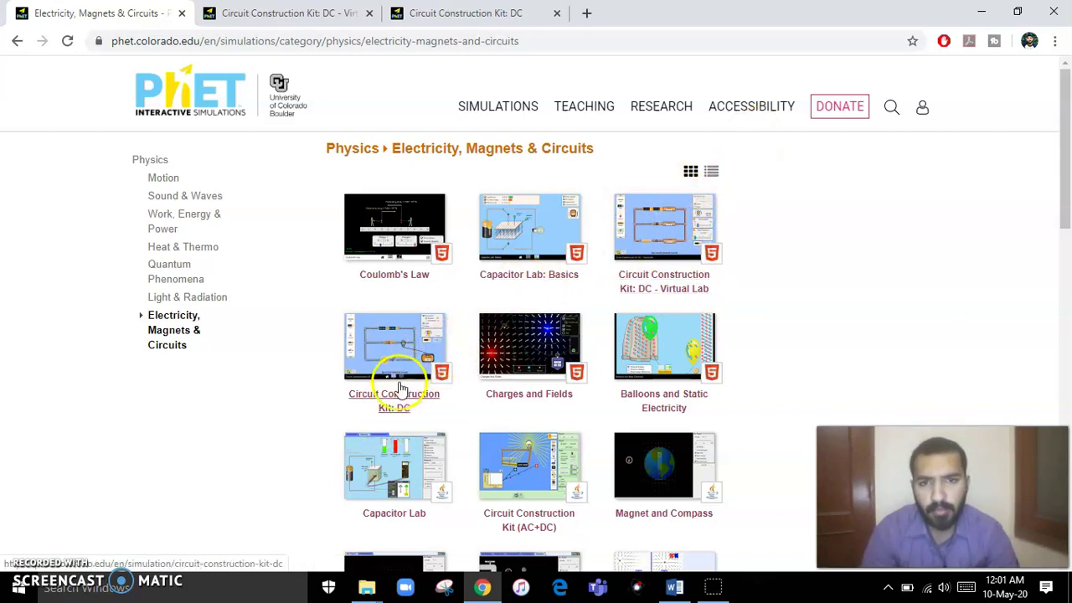
click(663, 234)
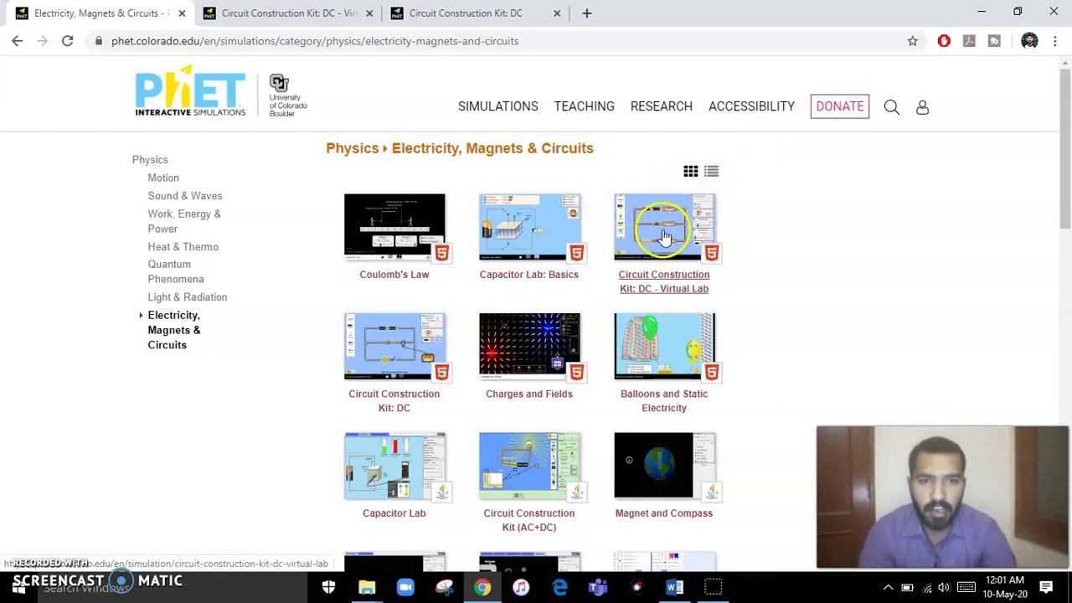
click(285, 13)
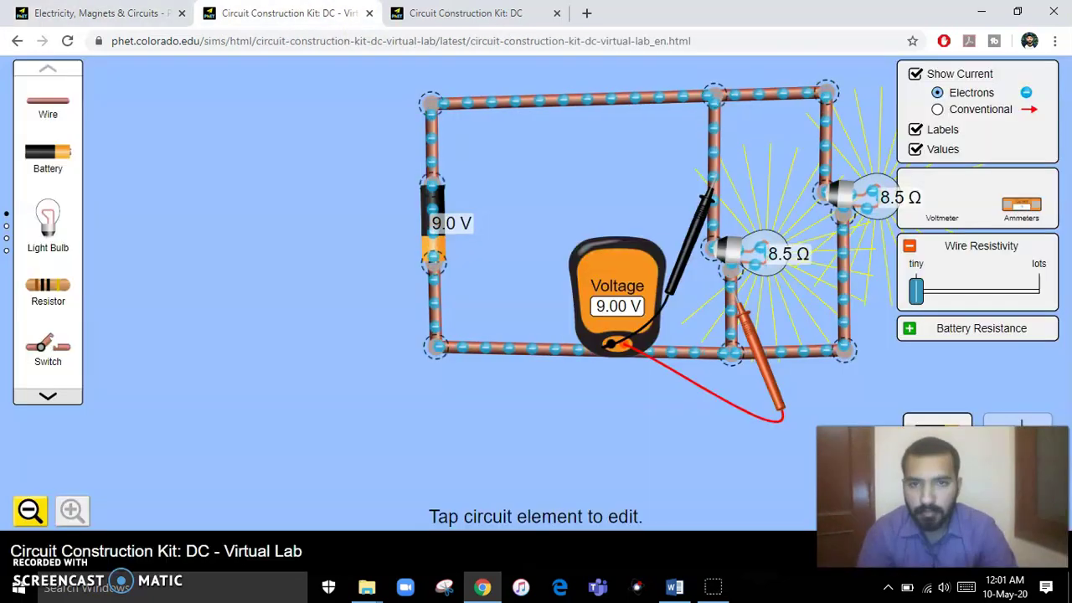
click(465, 13)
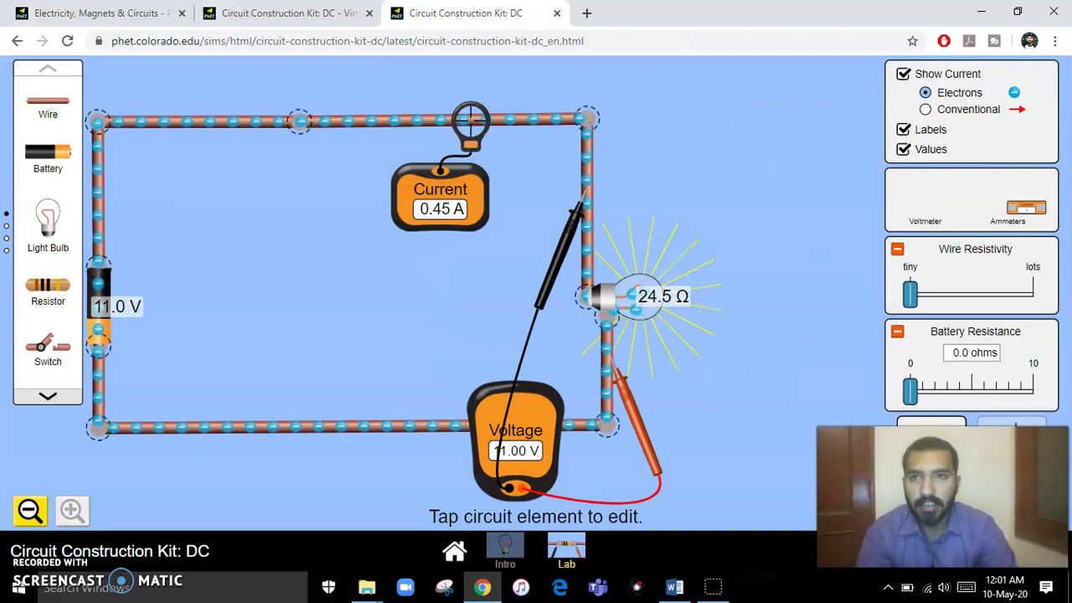
click(417, 209)
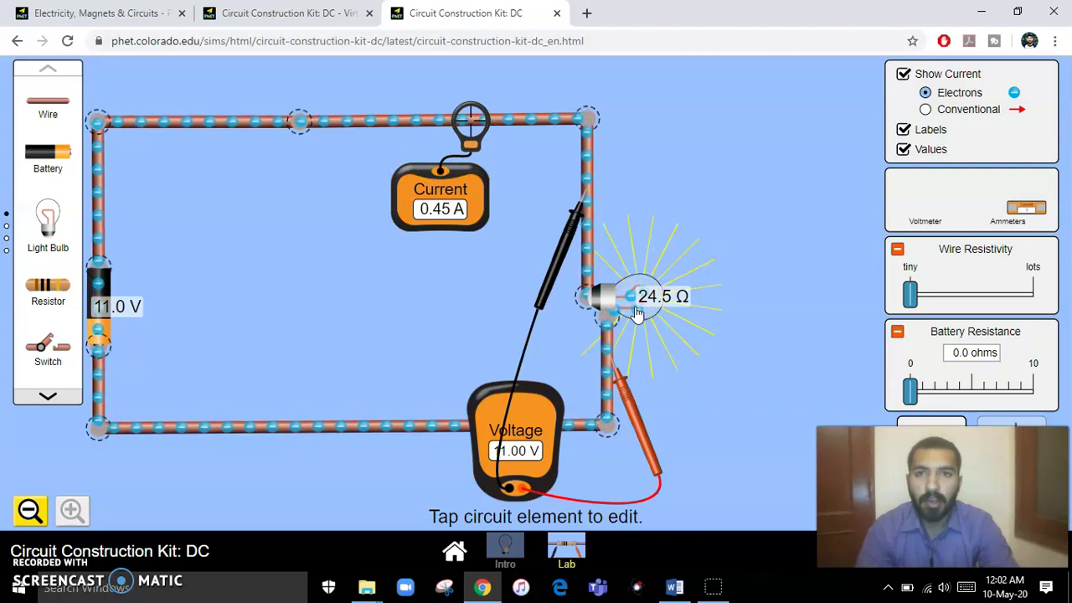
Check the Ohm's Law relationship formula in the Word lab report and return to the series circuit simulation in Chrome
click(668, 579)
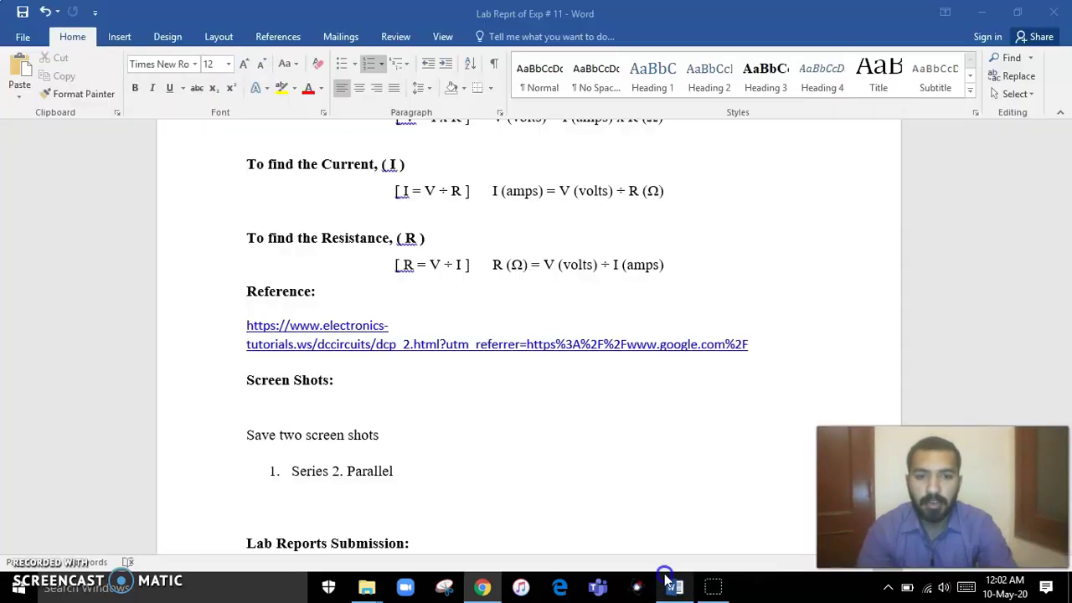
scroll(482, 259, up, 5)
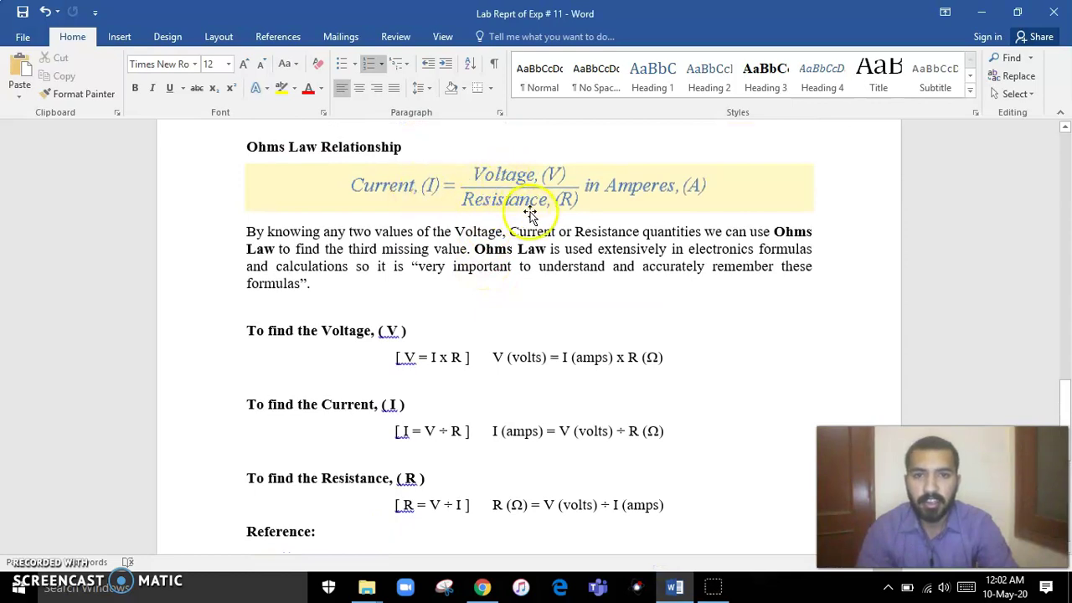
click(483, 588)
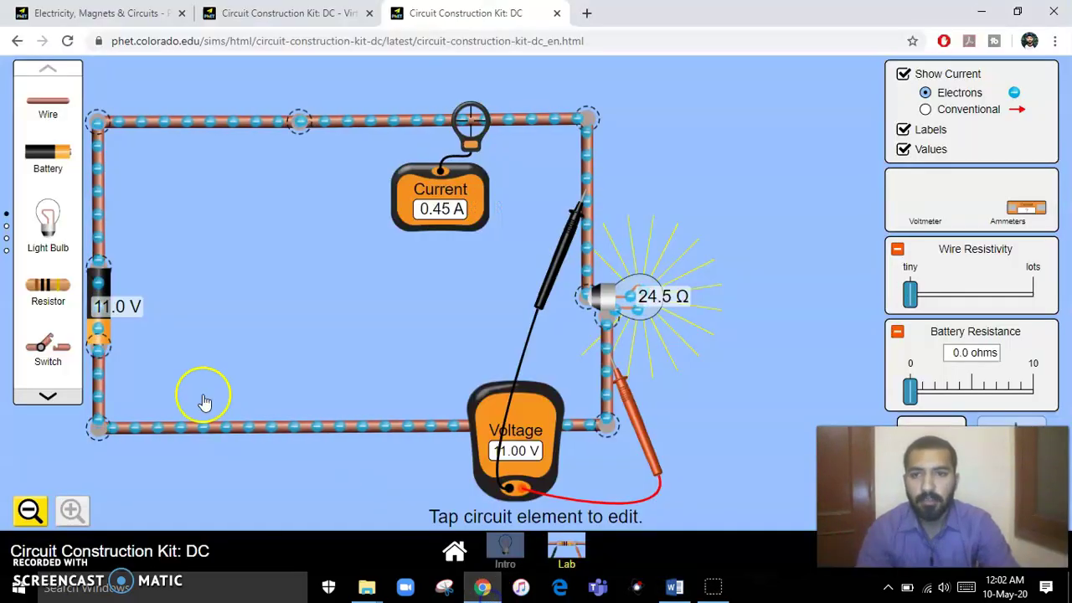
Lower the series circuit battery's voltage to 8.5 volts and raise it to 14.5 volts
click(99, 300)
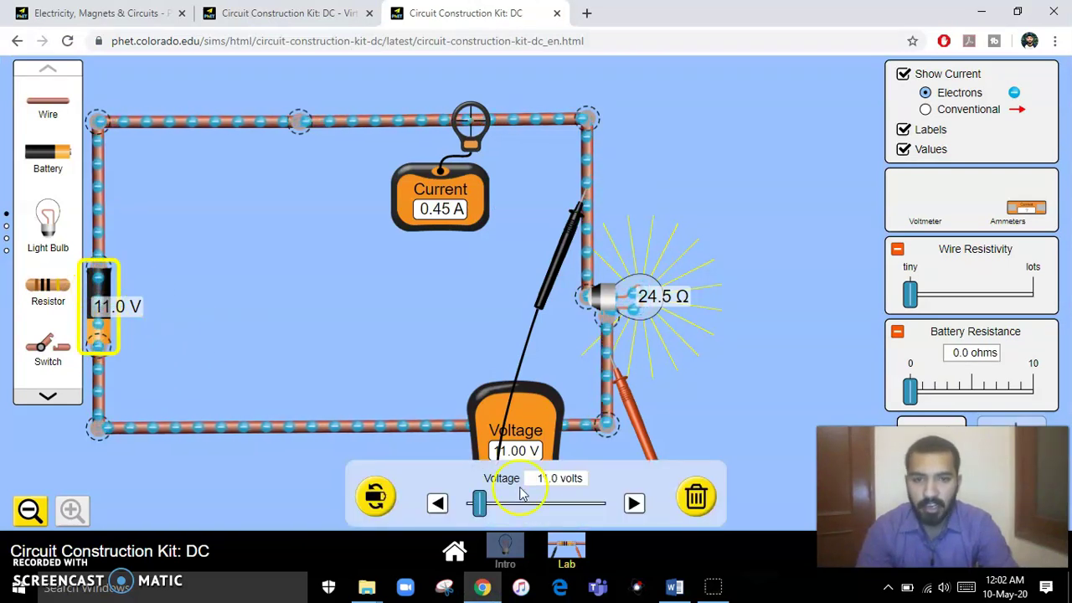
mouse_move(479, 503)
mouse_down()
mouse_move(507, 501)
mouse_move(478, 502)
mouse_up()
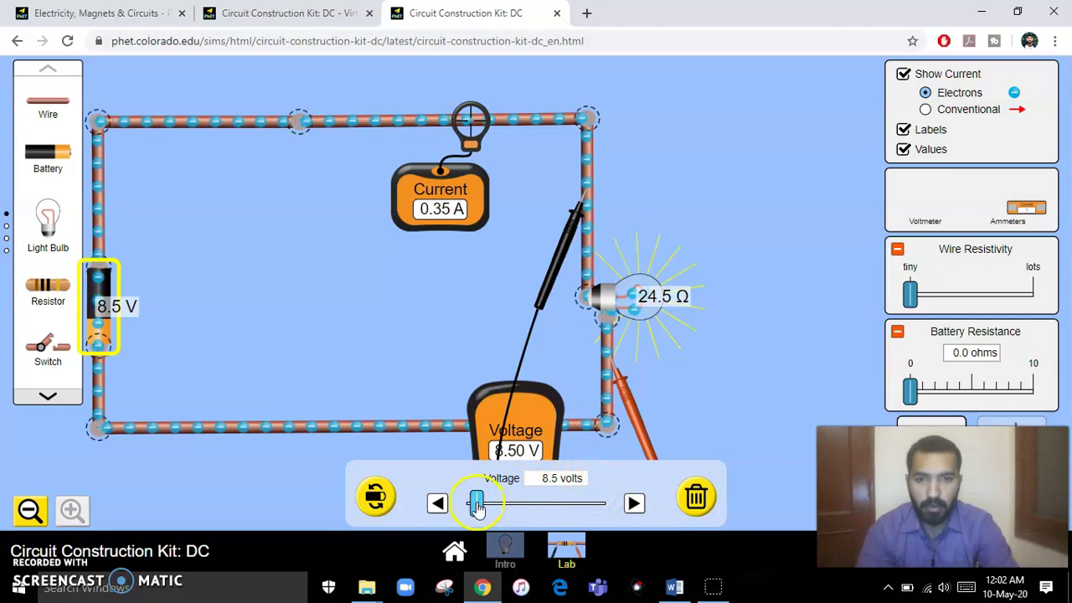
drag(635, 504, 634, 505)
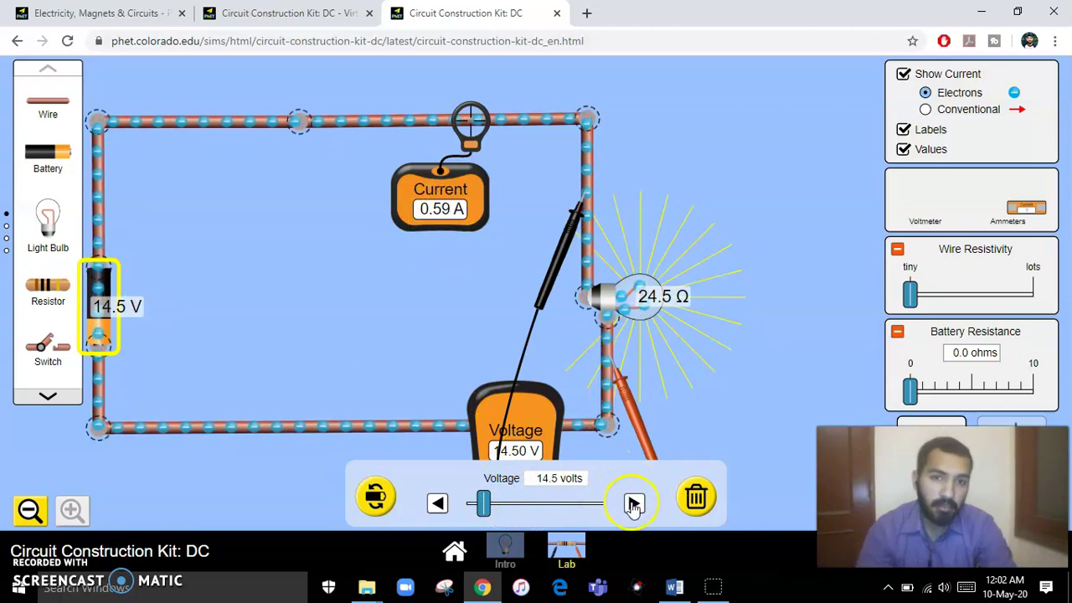
Raise the series circuit battery's voltage to 18.5 volts and compare with the parallel circuit simulation, returning to the series circuit
drag(633, 504, 634, 503)
click(130, 308)
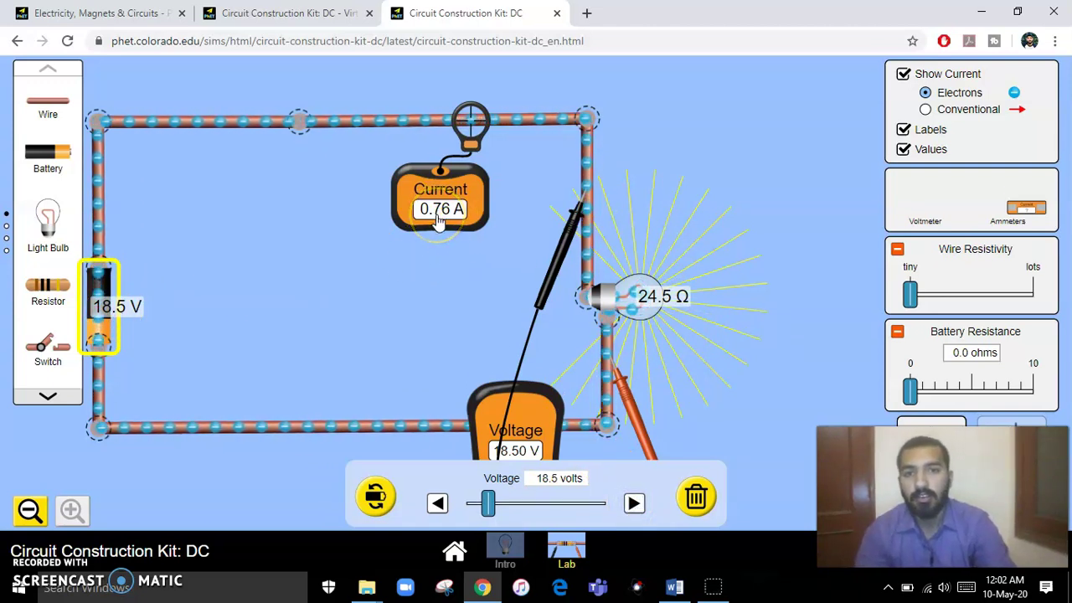
click(188, 273)
click(125, 295)
click(134, 306)
click(487, 178)
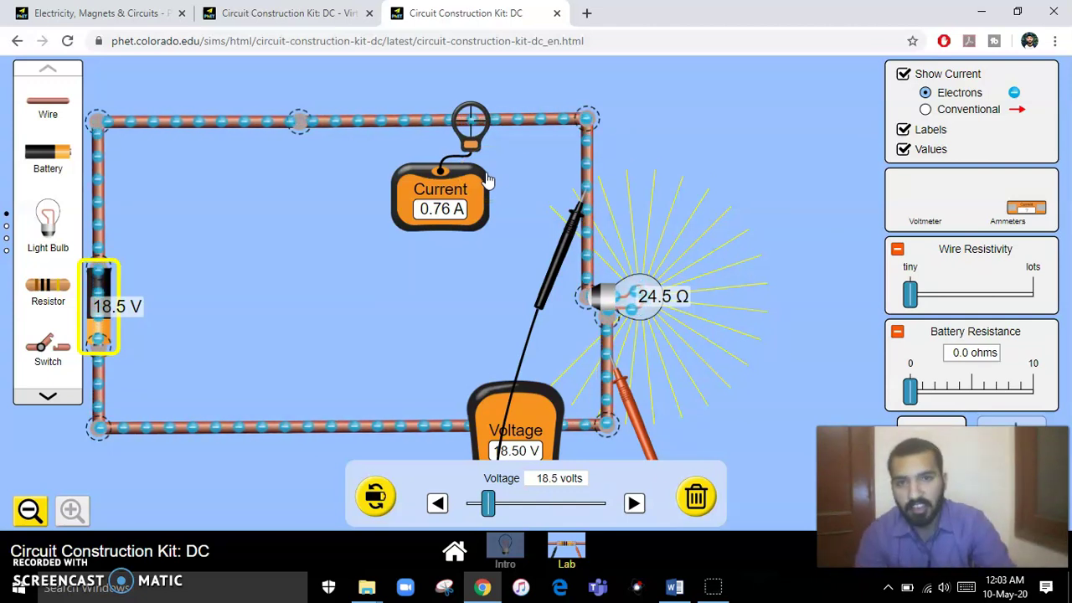
click(335, 14)
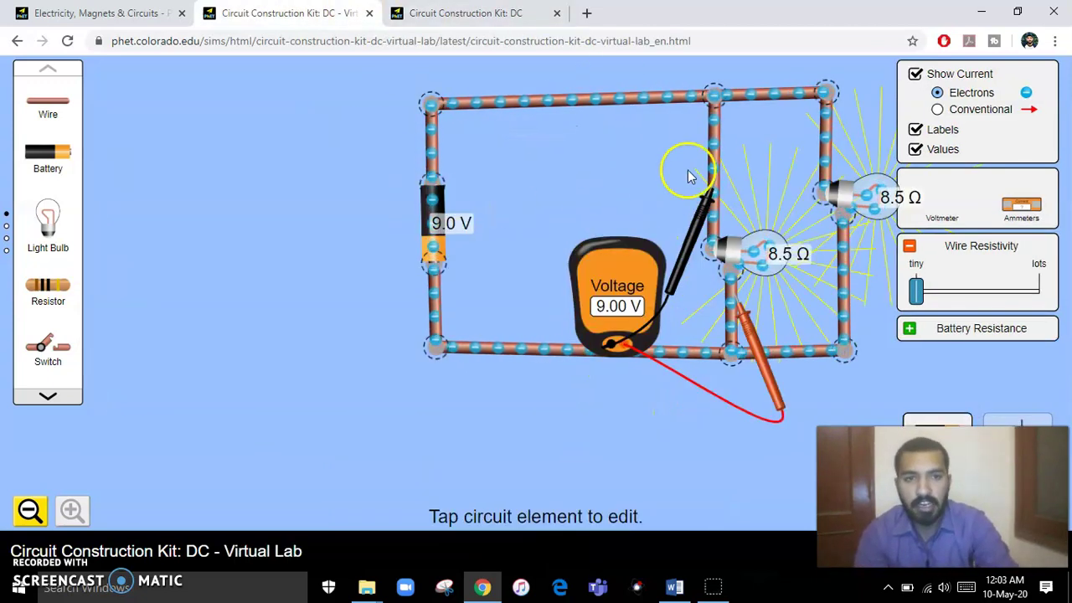
key(ctrl+Tab)
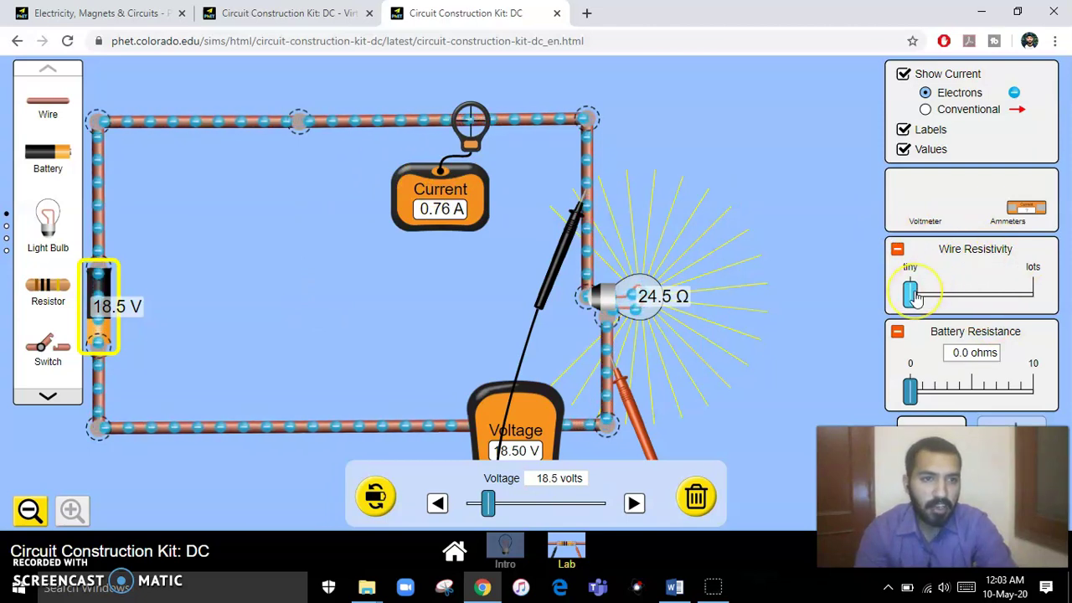
Raise the wire resistivity to about a third of its range twice, returning it to tiny each time
drag(915, 298, 949, 290)
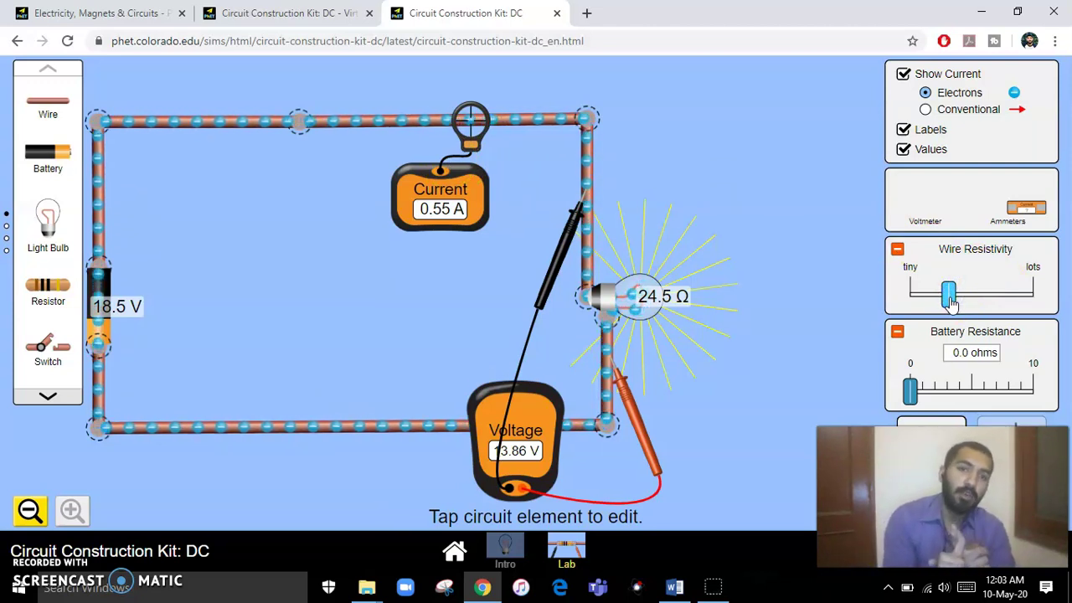
drag(950, 298, 910, 297)
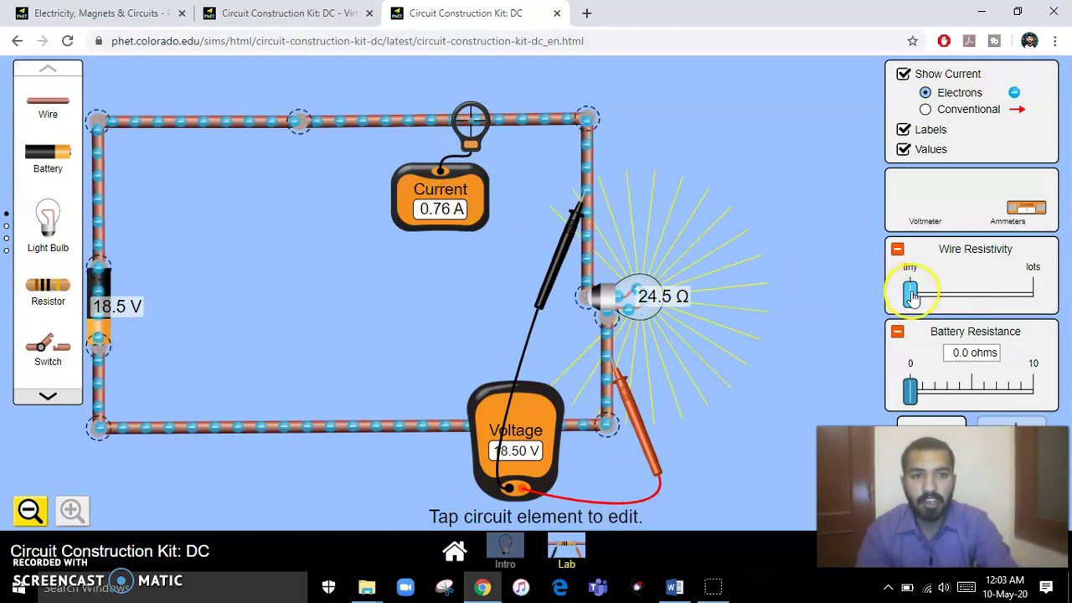
drag(911, 296, 946, 297)
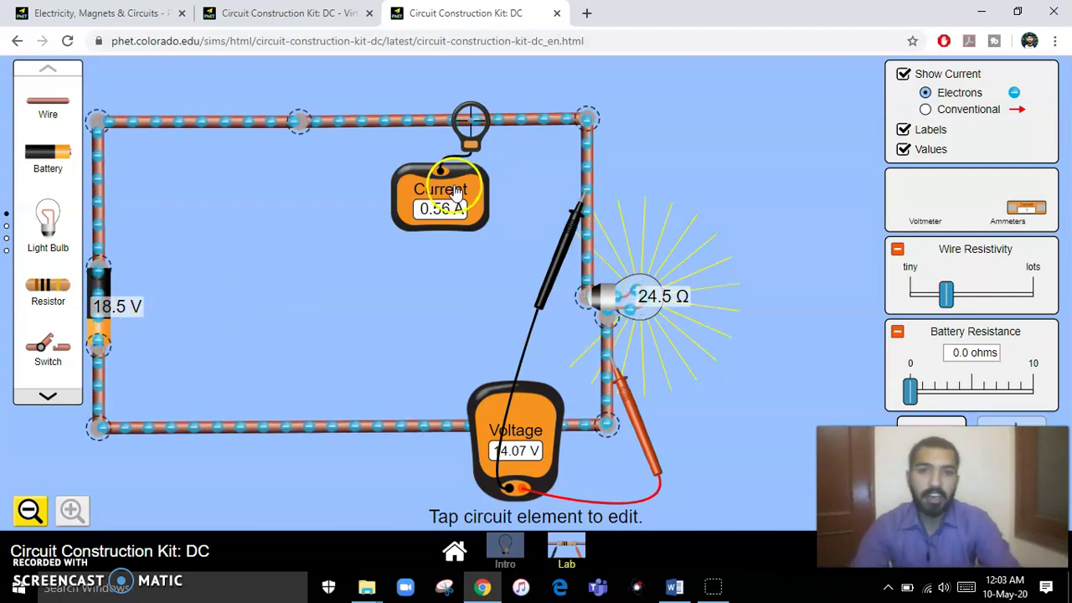
drag(946, 295, 903, 303)
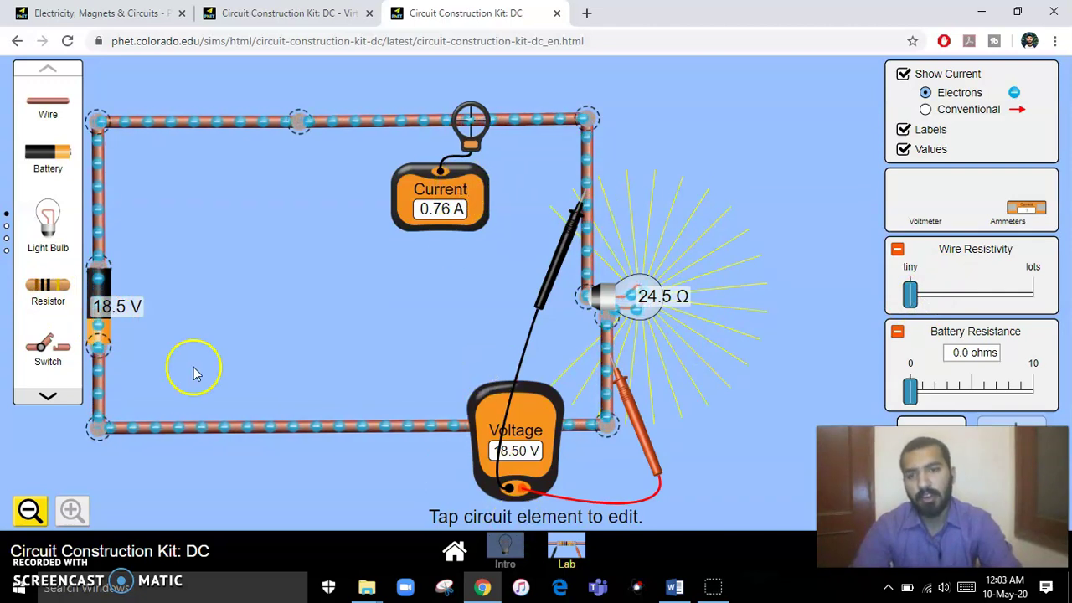
Raise the series circuit battery's voltage to 47.0 volts and lower it to 9.5 volts
click(101, 295)
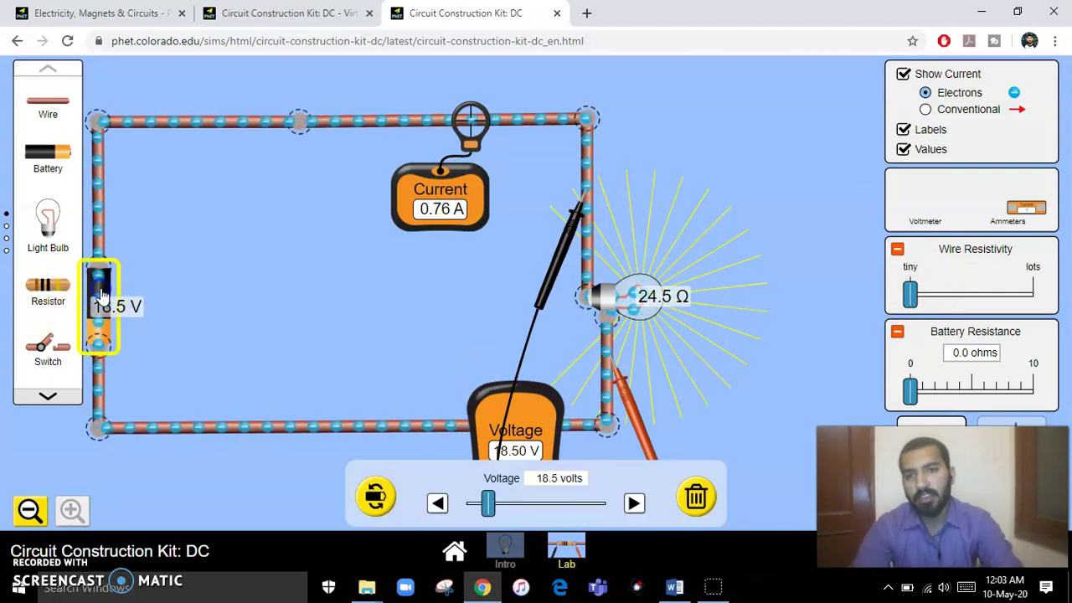
drag(490, 503, 521, 502)
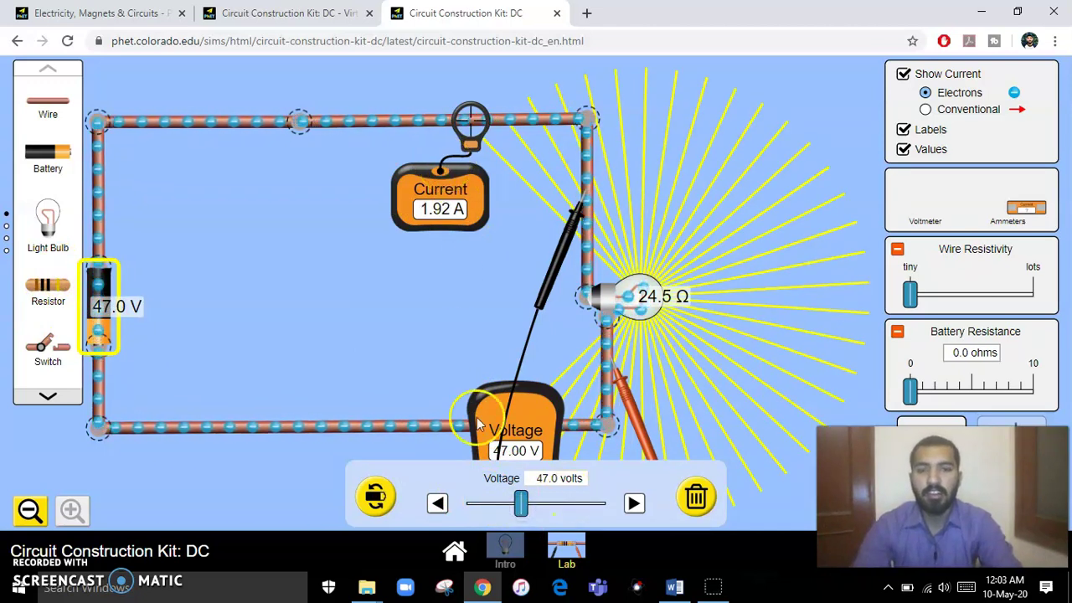
drag(520, 513, 477, 508)
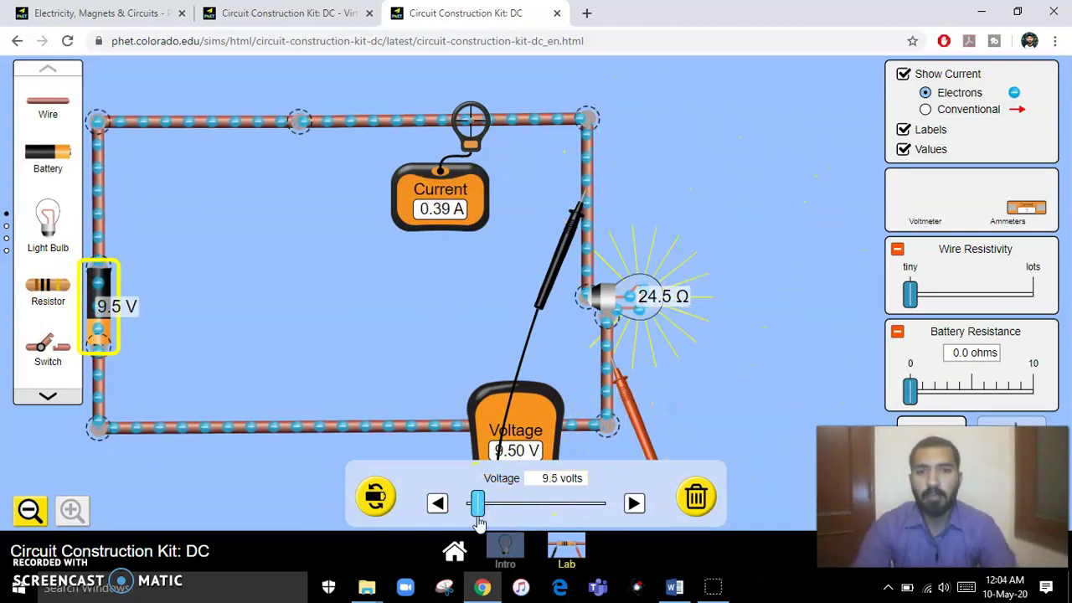
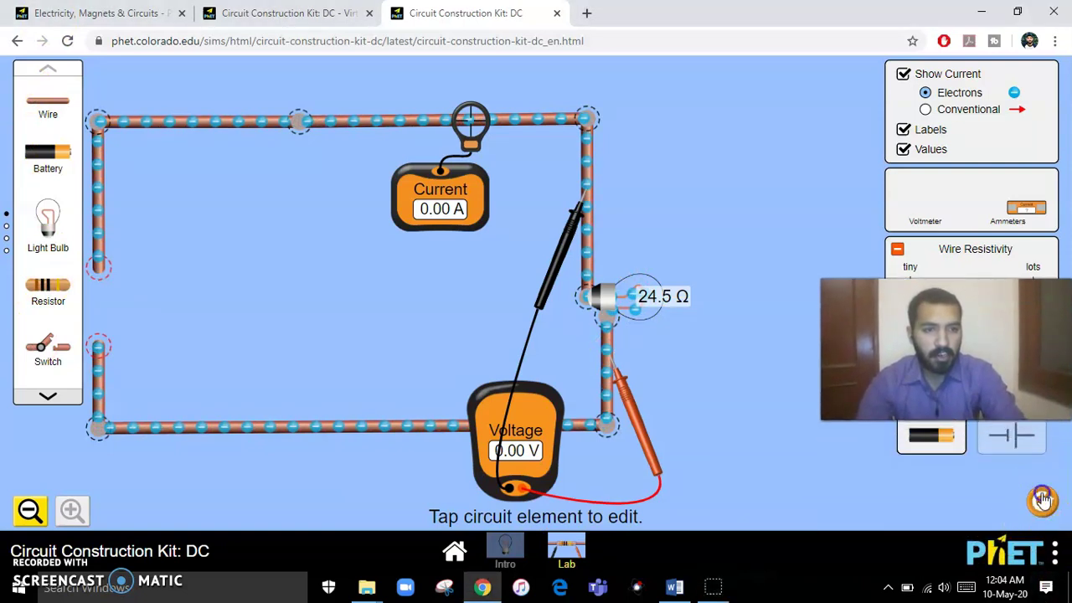
Reset the simulation to an empty workspace and expand the Wire Resistivity and Battery Resistance settings
click(1042, 500)
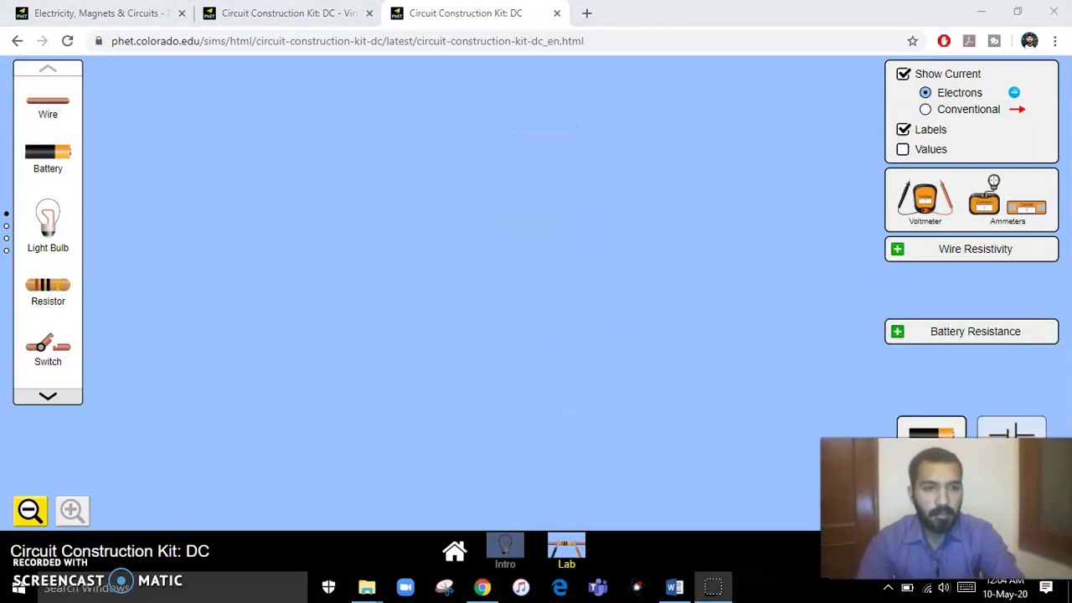
click(916, 253)
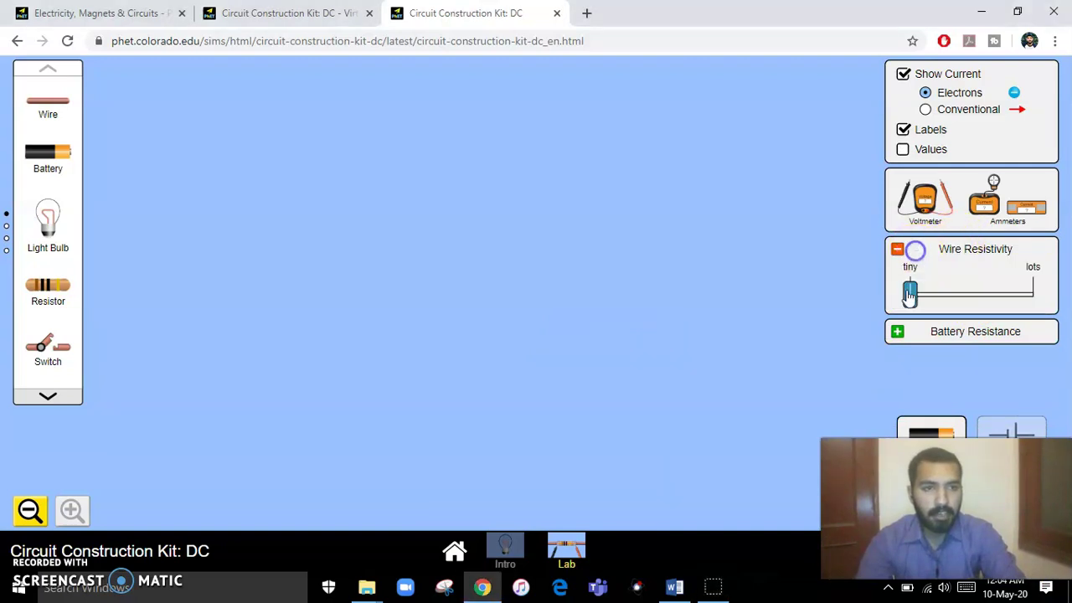
click(897, 331)
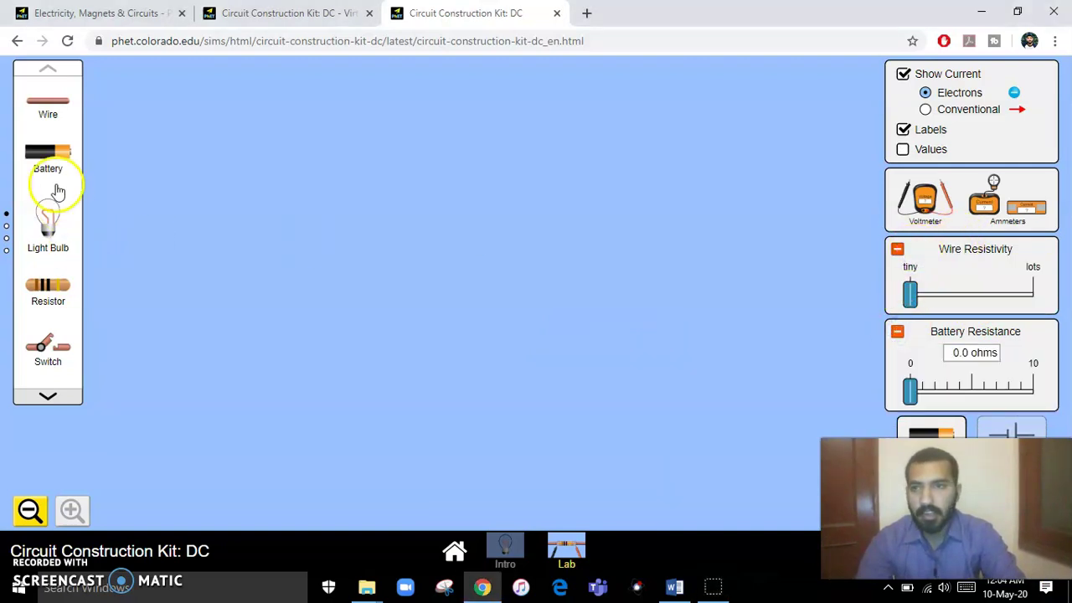
Place a battery, a light bulb, a resistor, a switch and five wires on the empty workspace
drag(42, 149, 196, 305)
drag(67, 88, 256, 149)
drag(48, 225, 494, 179)
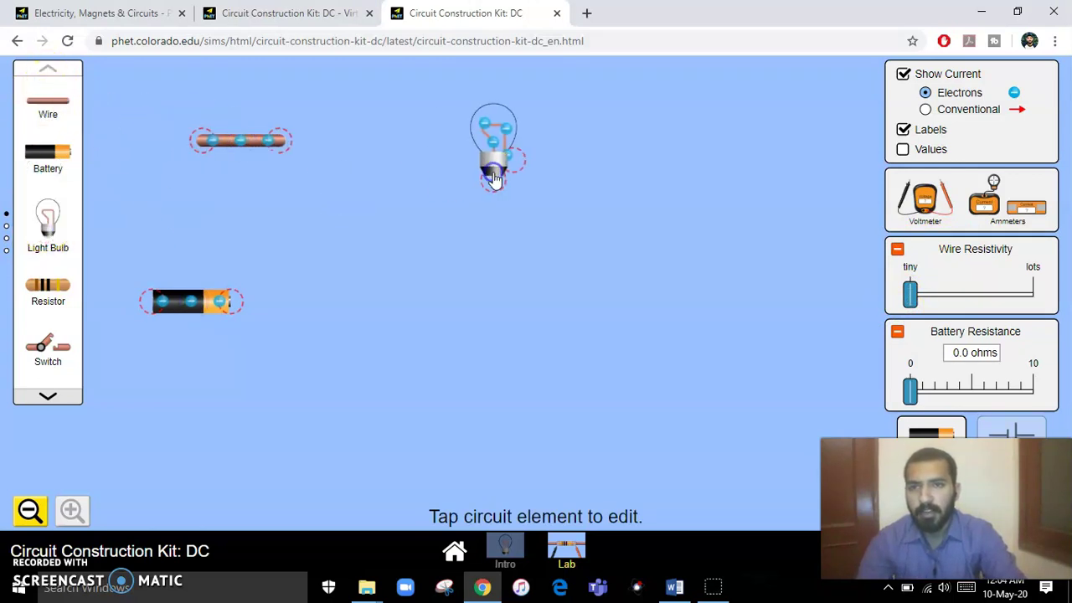
drag(43, 292, 380, 369)
drag(48, 345, 252, 469)
drag(38, 99, 240, 105)
drag(48, 101, 382, 170)
drag(48, 102, 652, 113)
Stand the battery upright with its black end up and chain two wires from that end
click(141, 298)
drag(222, 293, 159, 367)
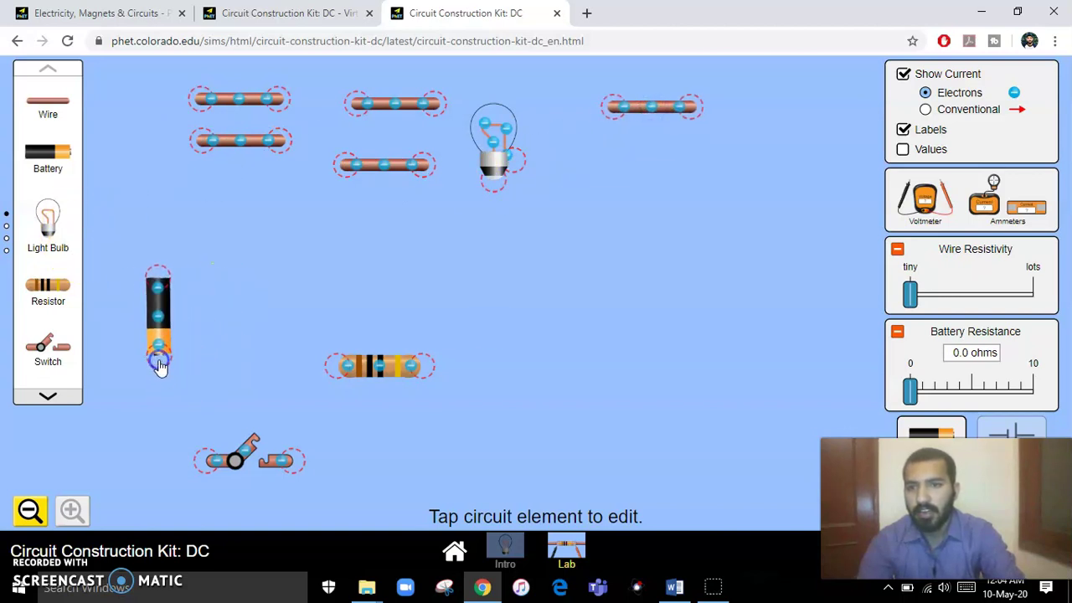
drag(248, 139, 157, 182)
drag(205, 106, 172, 193)
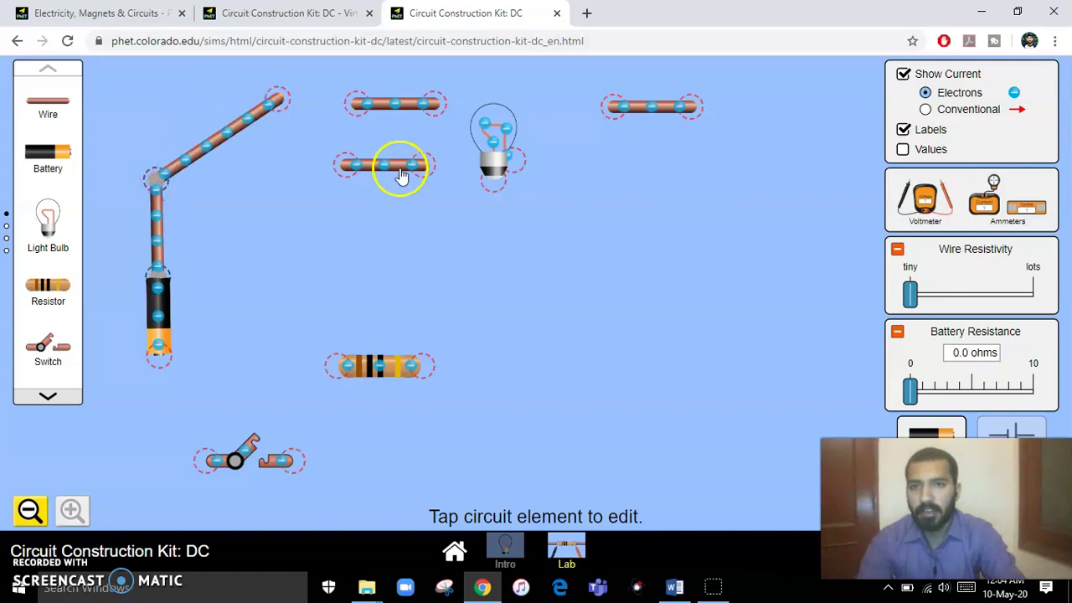
Move two spare wires aside, connect the long upper wire to the light bulb and attach a vertical wire below the bulb
drag(399, 174, 554, 417)
drag(407, 106, 716, 379)
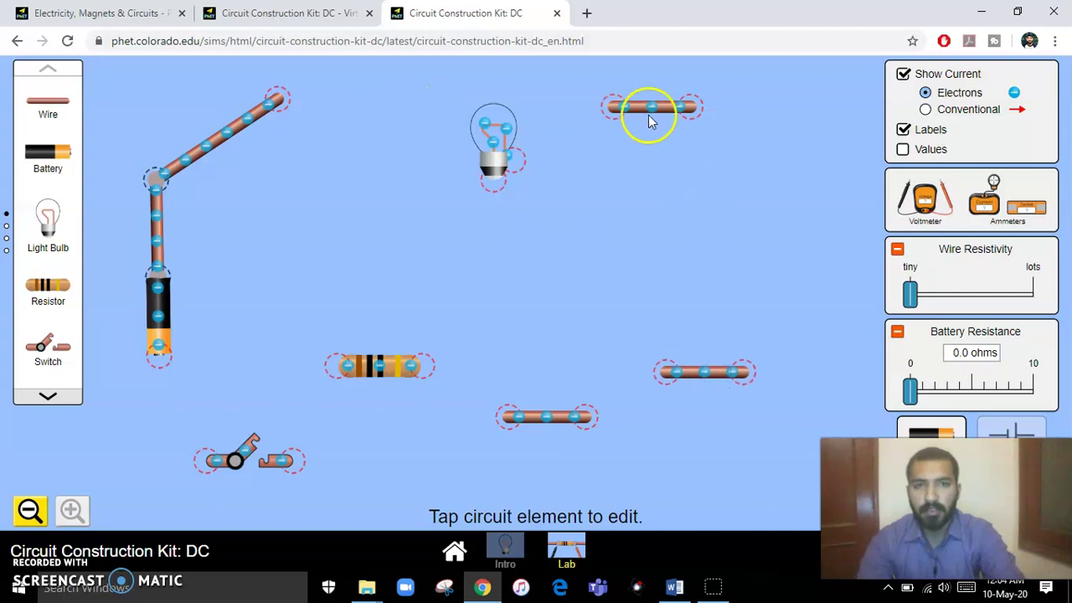
drag(474, 168, 541, 191)
drag(278, 100, 533, 187)
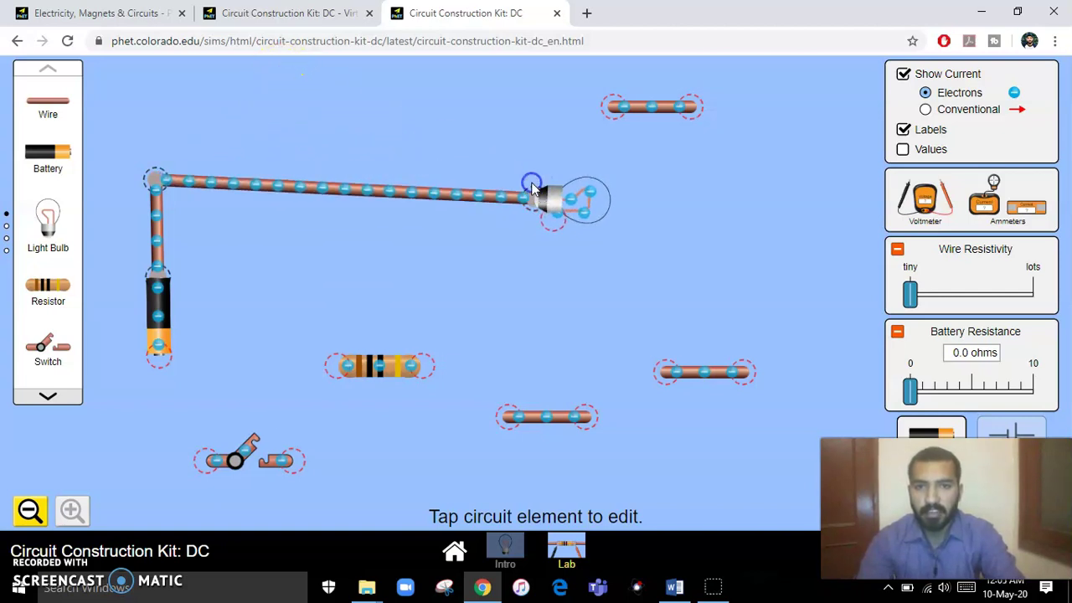
drag(656, 112, 550, 233)
drag(492, 289, 550, 347)
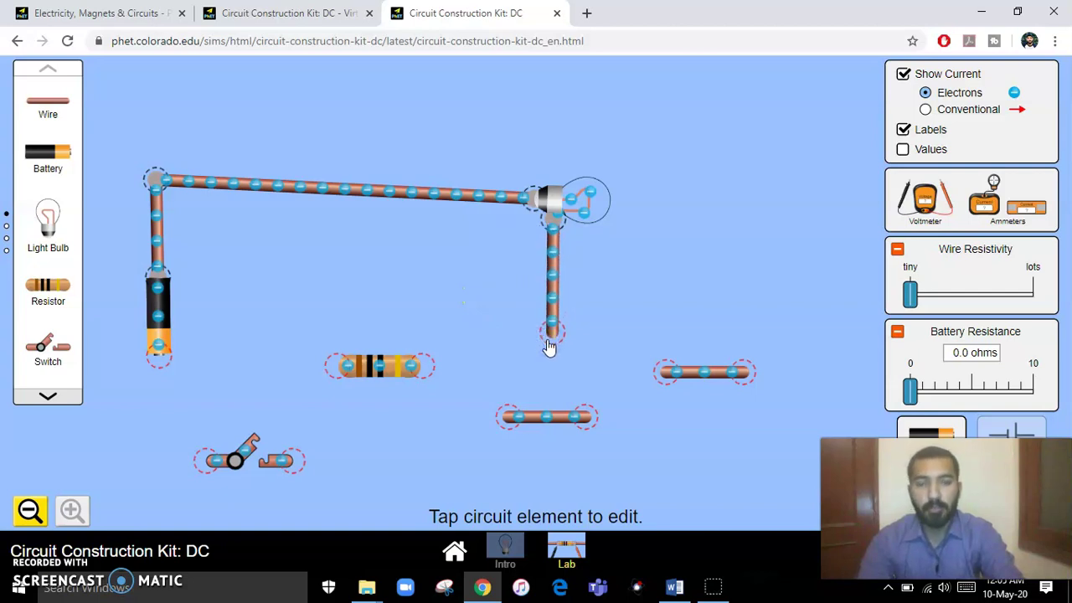
Chain the resistor, a wire, the open switch and the last wire from the vertical wire back to the battery's lower end
drag(374, 377, 480, 391)
click(546, 419)
drag(545, 419, 426, 390)
drag(293, 460, 310, 389)
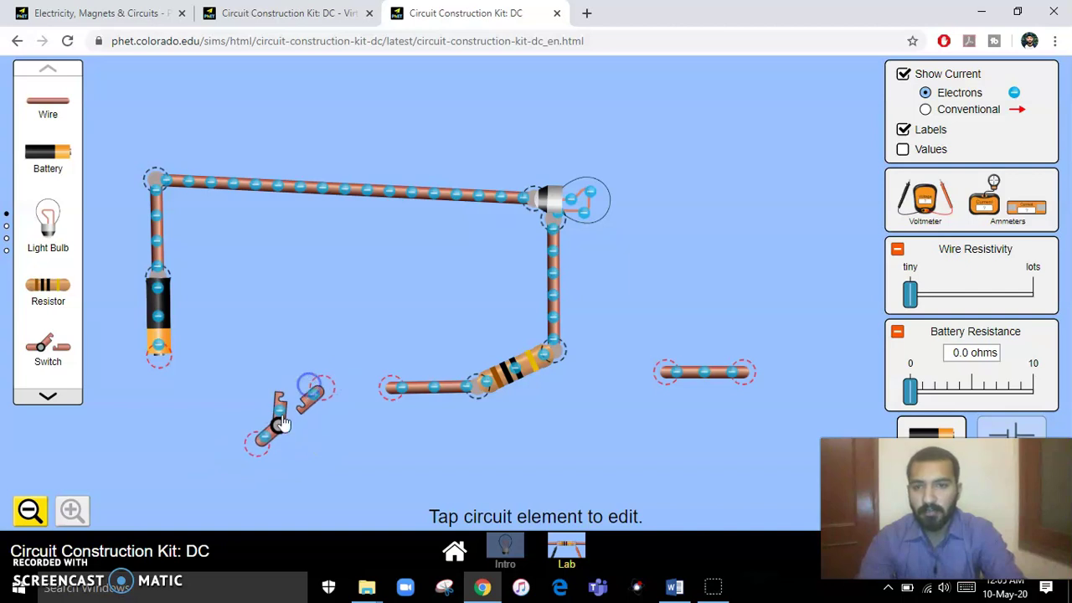
drag(259, 440, 289, 387)
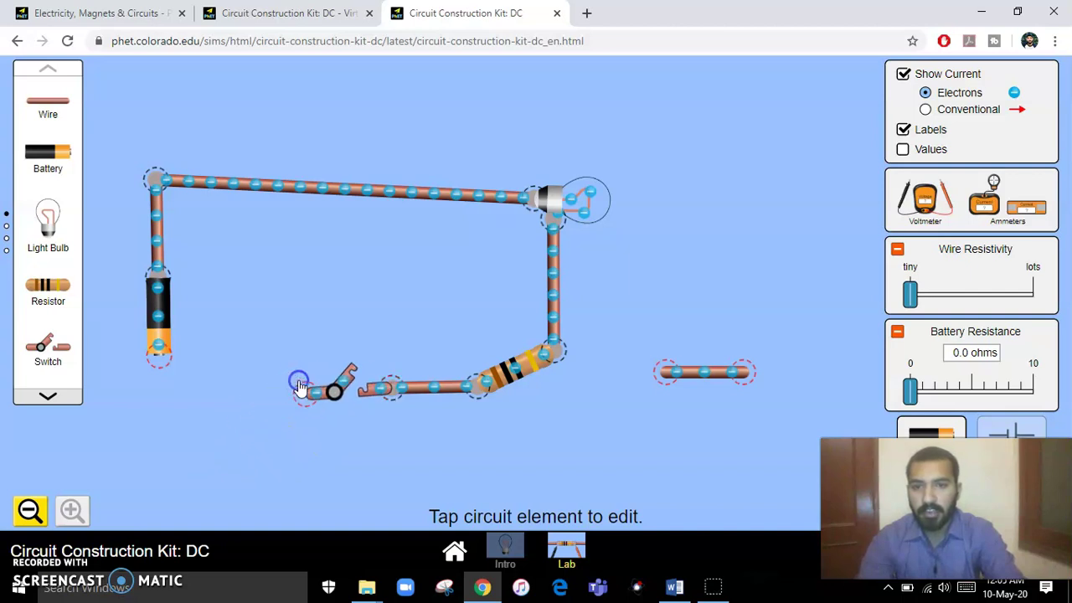
drag(713, 375, 166, 373)
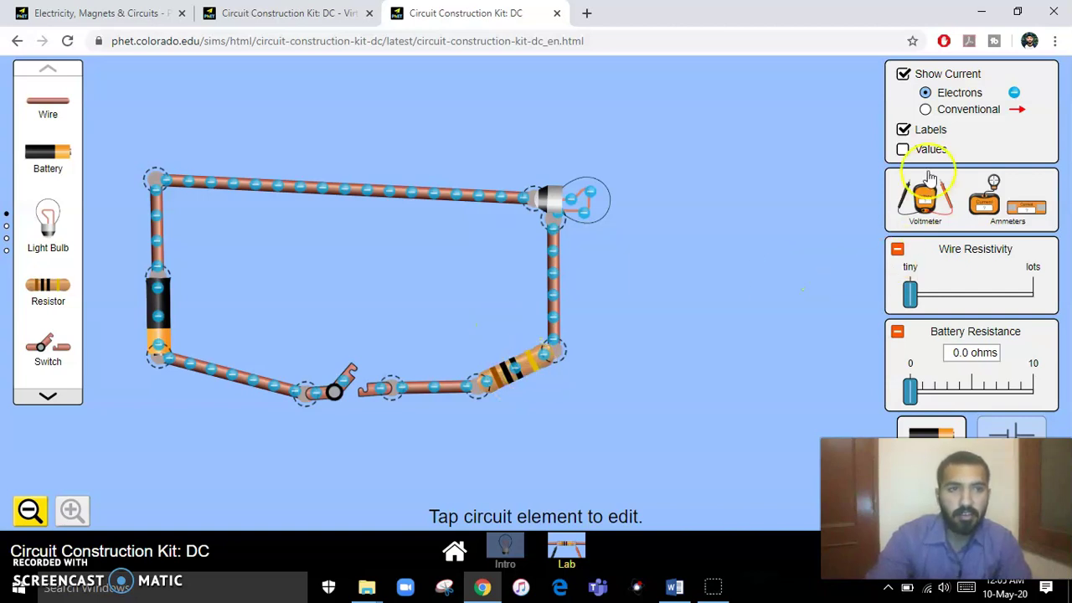
Show the component values and set the resistor's resistance to 2.5 ohms
click(904, 151)
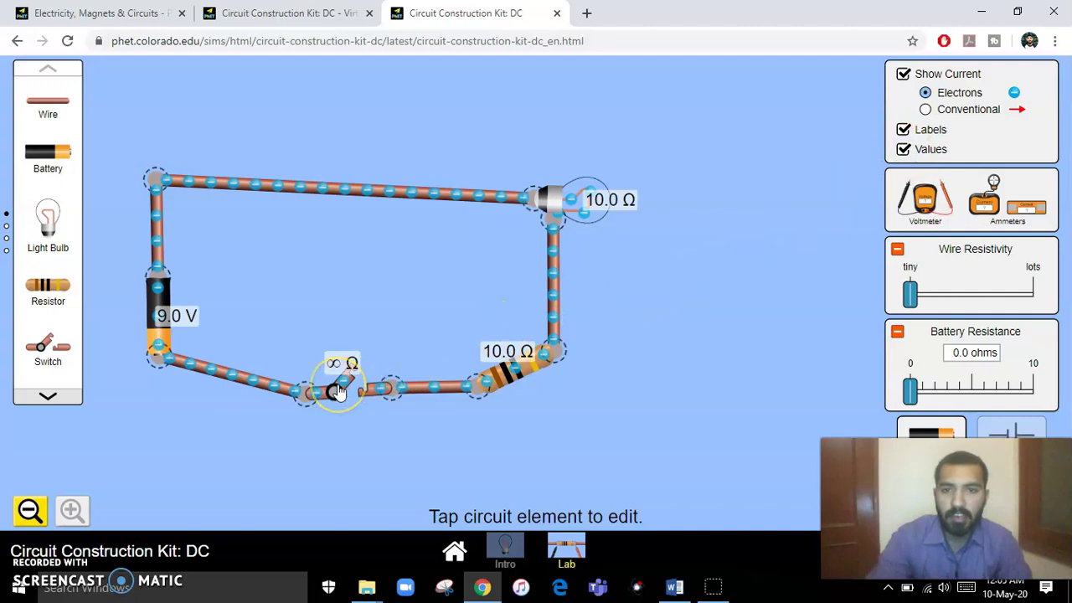
click(515, 368)
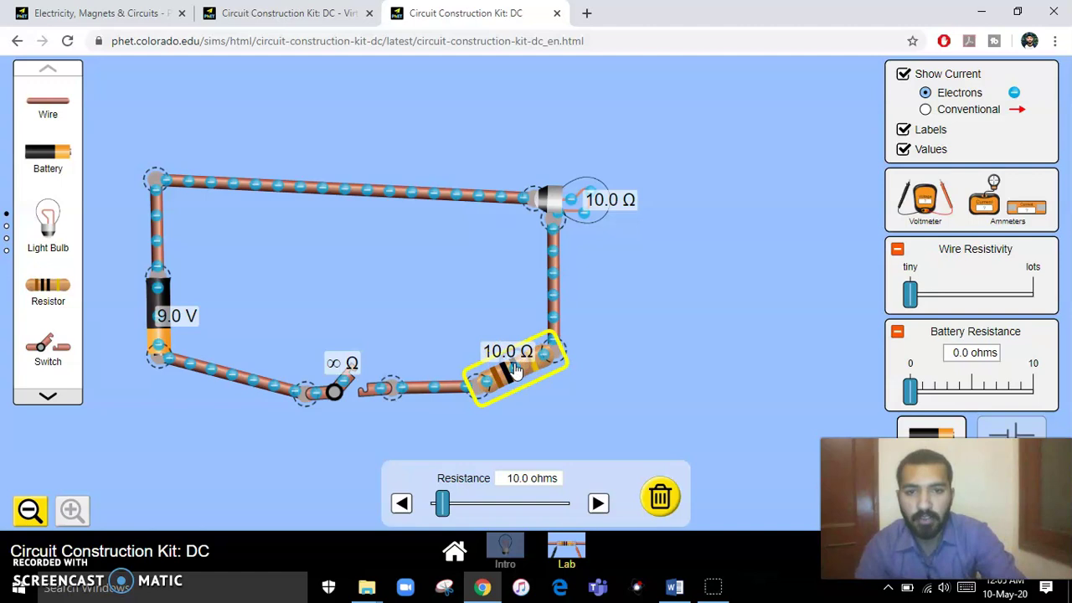
drag(446, 508, 439, 509)
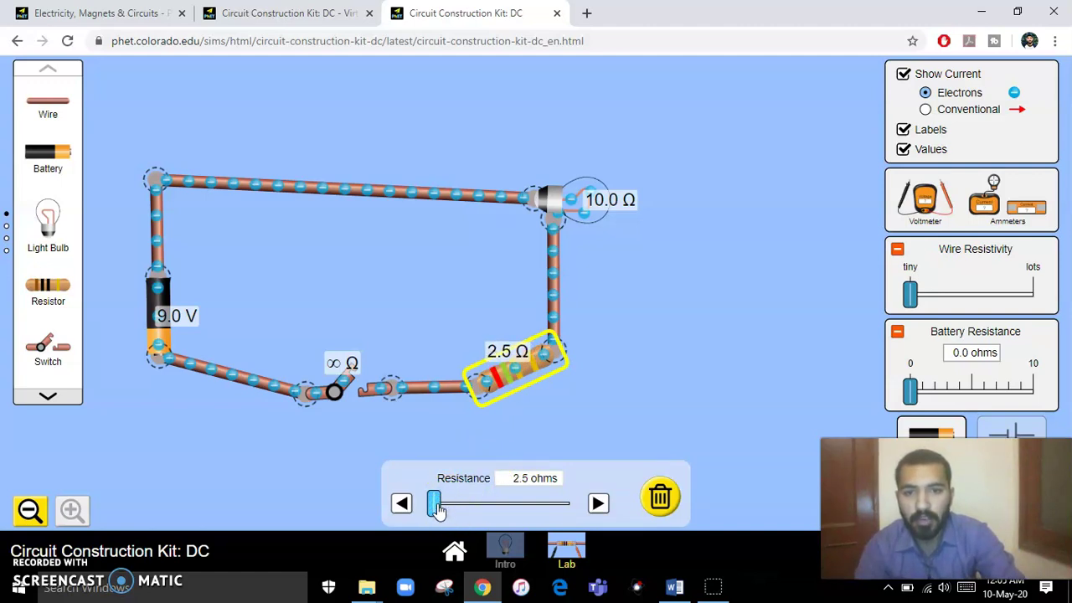
Set the battery's voltage to 21.0 volts and close the switch
click(170, 294)
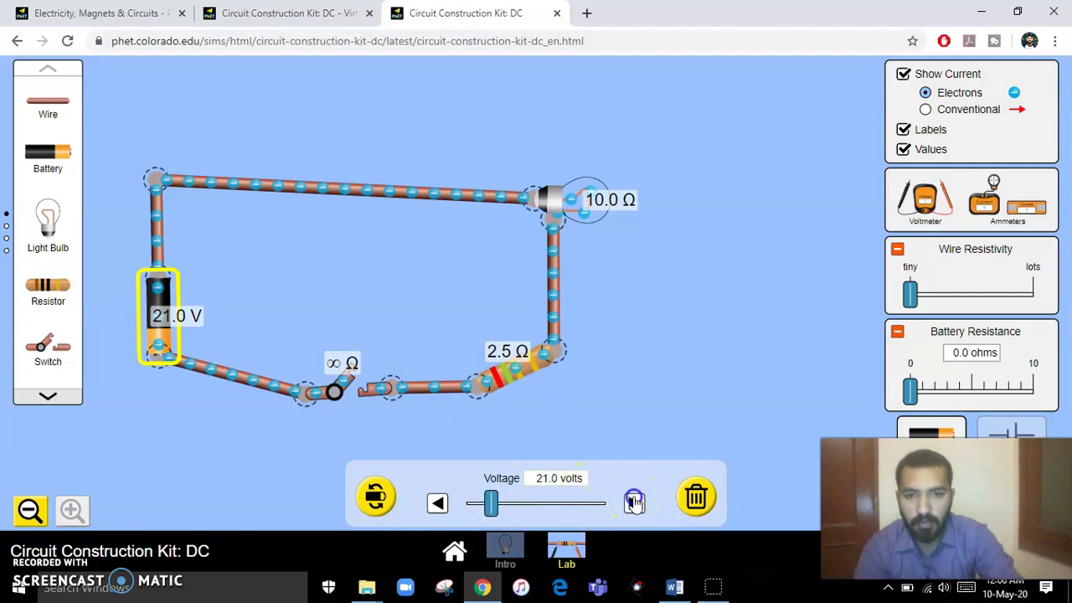
click(653, 352)
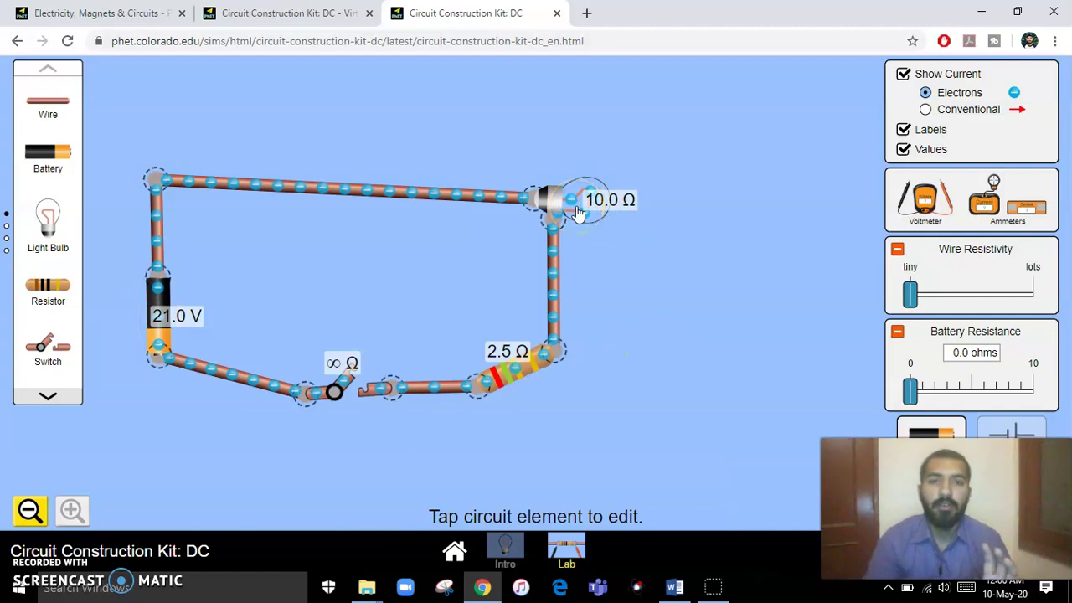
click(347, 378)
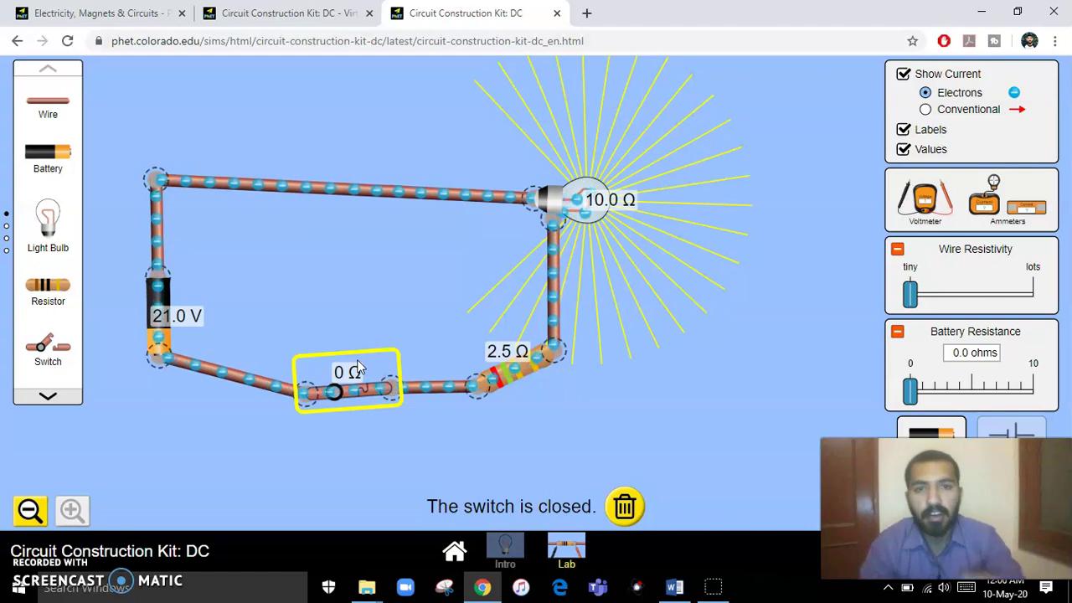
Measure the current in the upper wire with the probe ammeter and move its probe off the circuit
drag(995, 211, 773, 333)
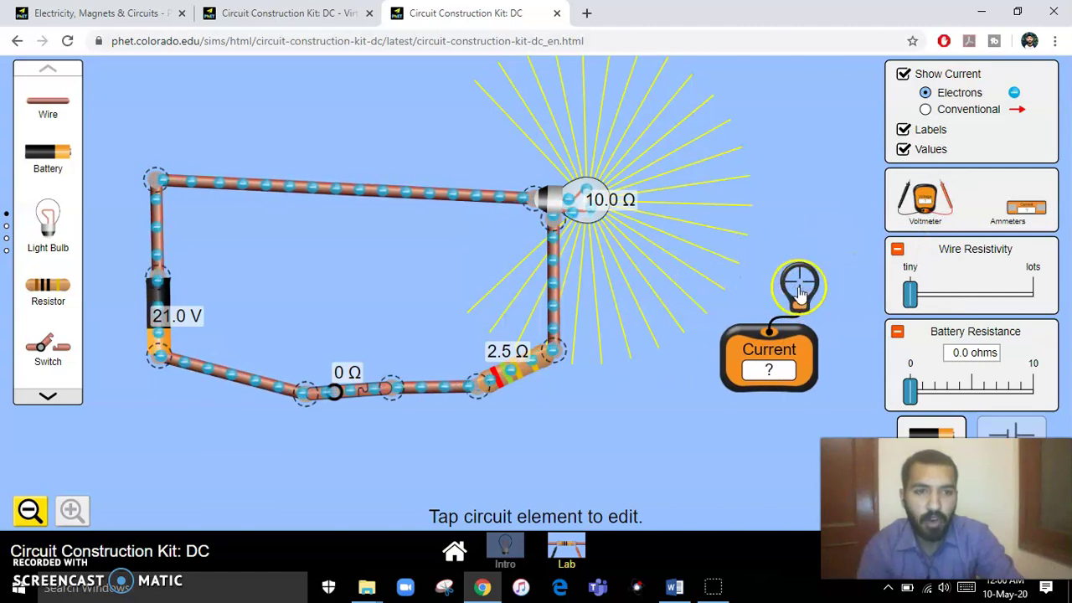
drag(764, 320, 785, 415)
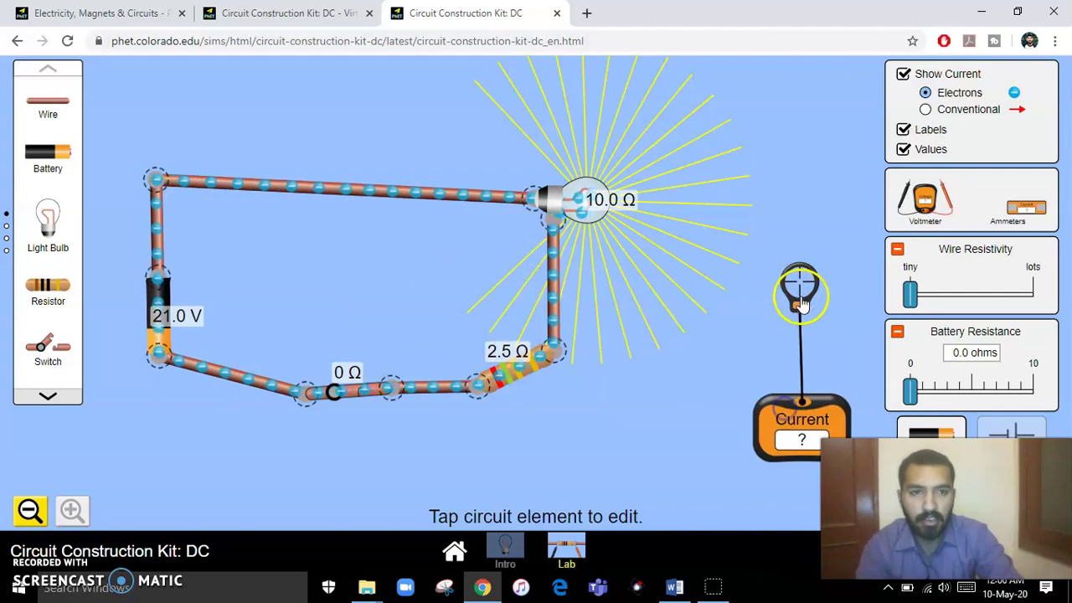
drag(801, 300, 391, 215)
click(777, 455)
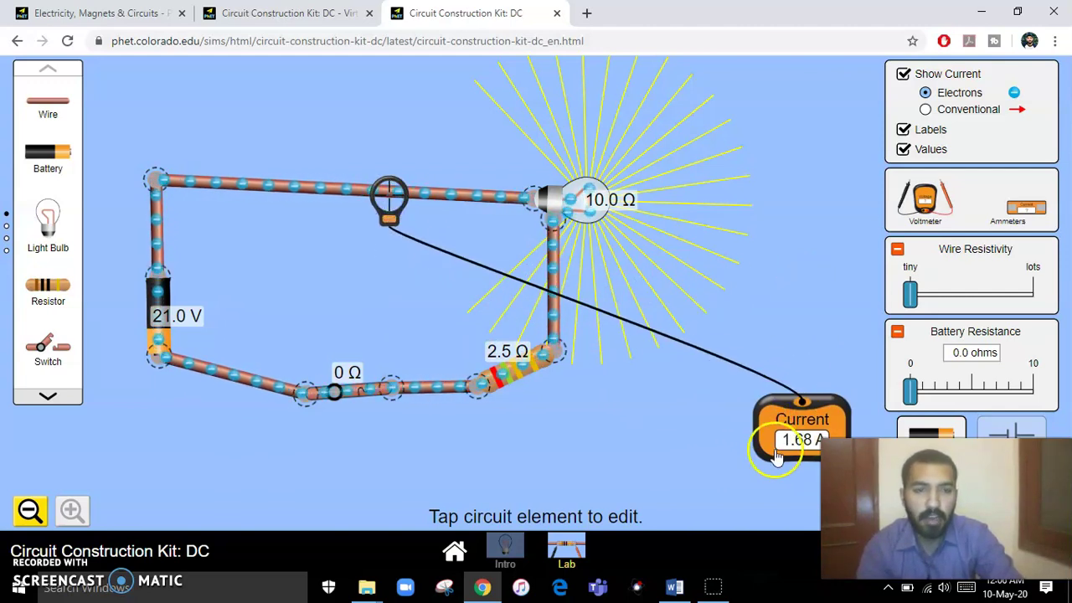
drag(391, 225, 815, 347)
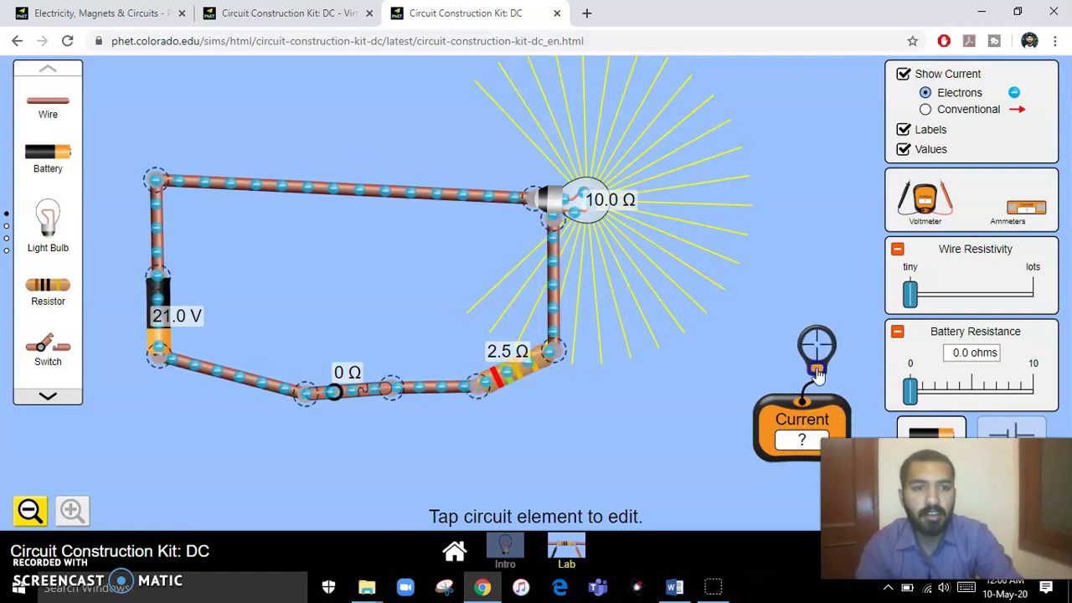
Bring out the in-line ammeter above the circuit and return it to the toolbox
drag(1027, 214, 329, 134)
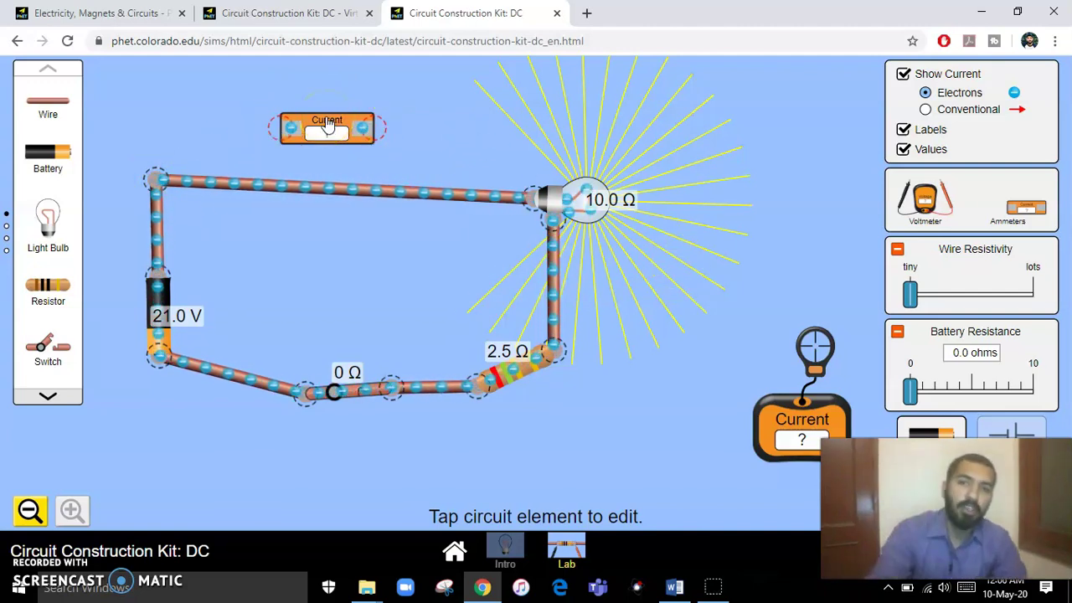
drag(326, 124, 1049, 176)
Measure the current in the upper wire with the probe ammeter and put the meter back in the toolbox
click(811, 412)
drag(811, 412, 737, 402)
drag(816, 355, 482, 260)
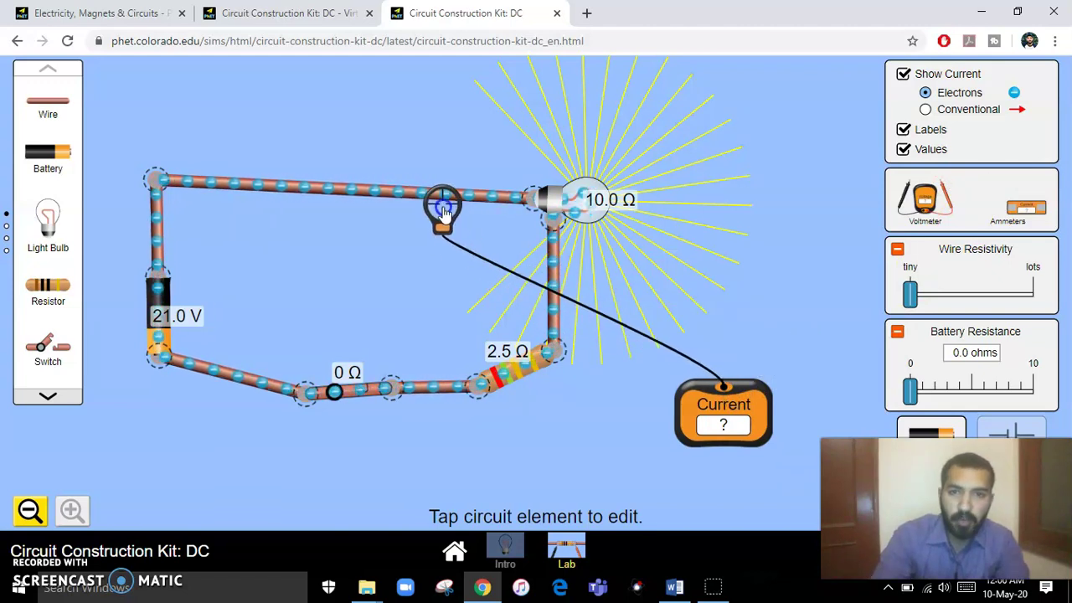
click(471, 258)
drag(446, 219, 1018, 219)
click(748, 408)
drag(748, 408, 1018, 207)
Measure the voltage across the light bulb with the voltmeter, black probe on the upper wire and red probe on the wire below the bulb
drag(933, 201, 694, 415)
drag(758, 392, 292, 228)
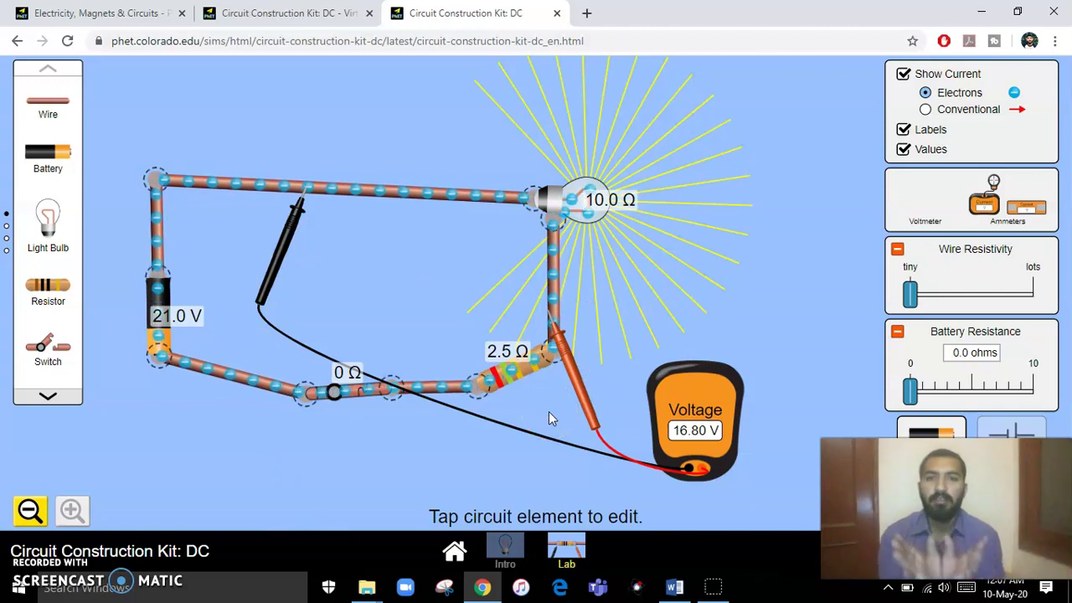
Show the parallel circuit in the Virtual Lab simulation and switch to the Word lab report to review the Ohms Law Relationship formula
click(285, 13)
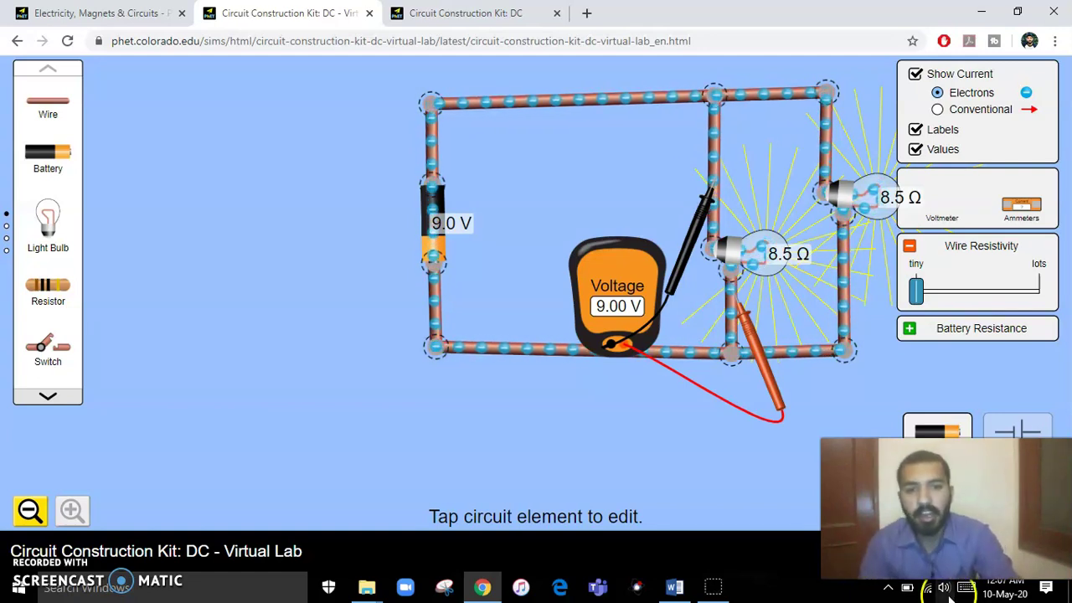
click(675, 586)
scroll(620, 402, up, 4)
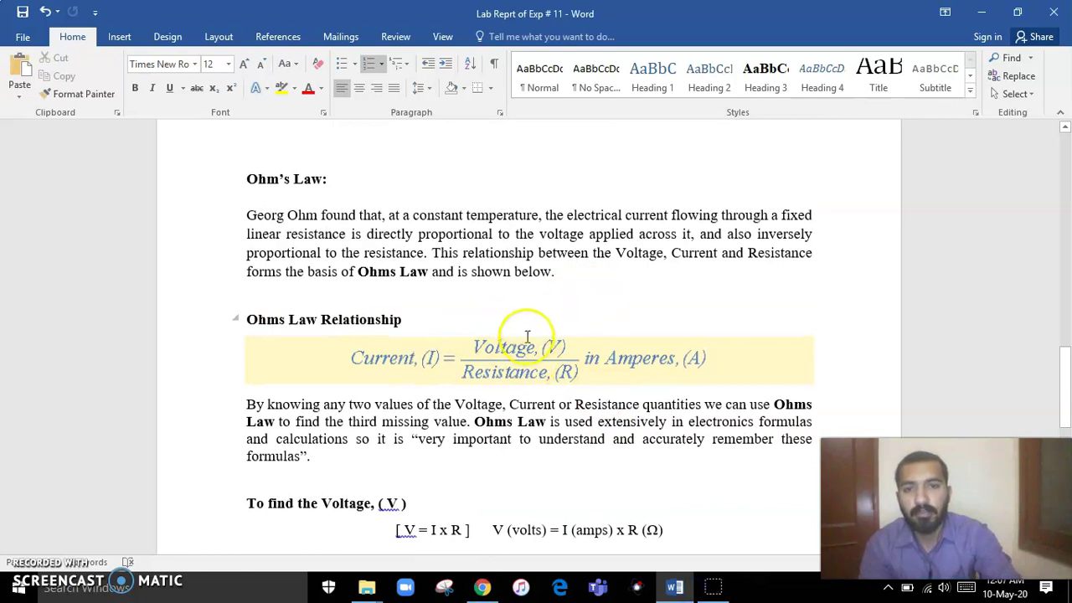
click(417, 365)
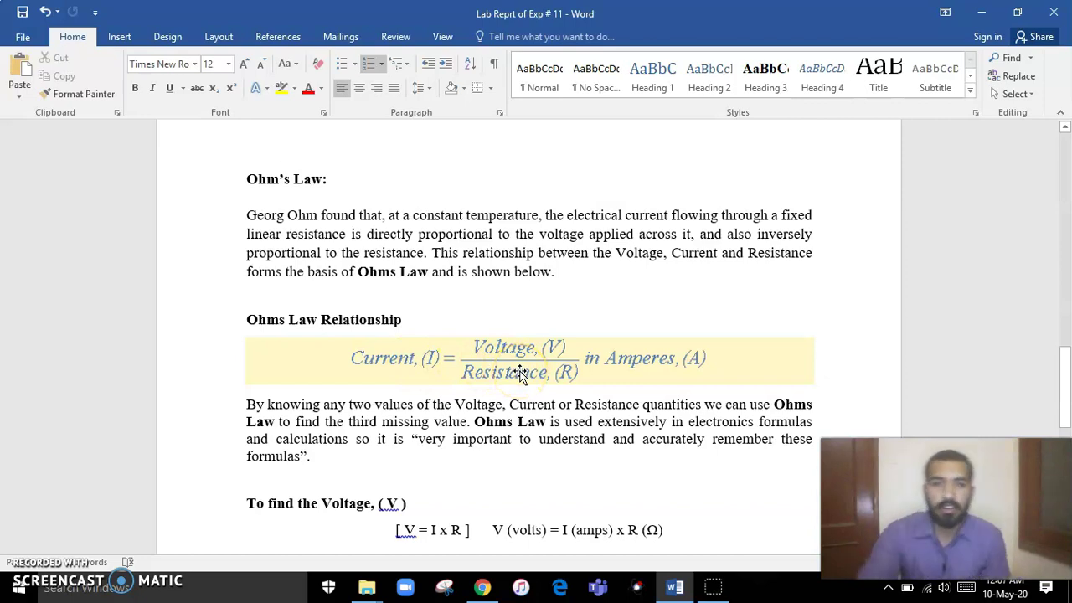
Review the report's Screen Shots requirements and the Lab Reports Submission instructions with the deadline
scroll(520, 373, down, 12)
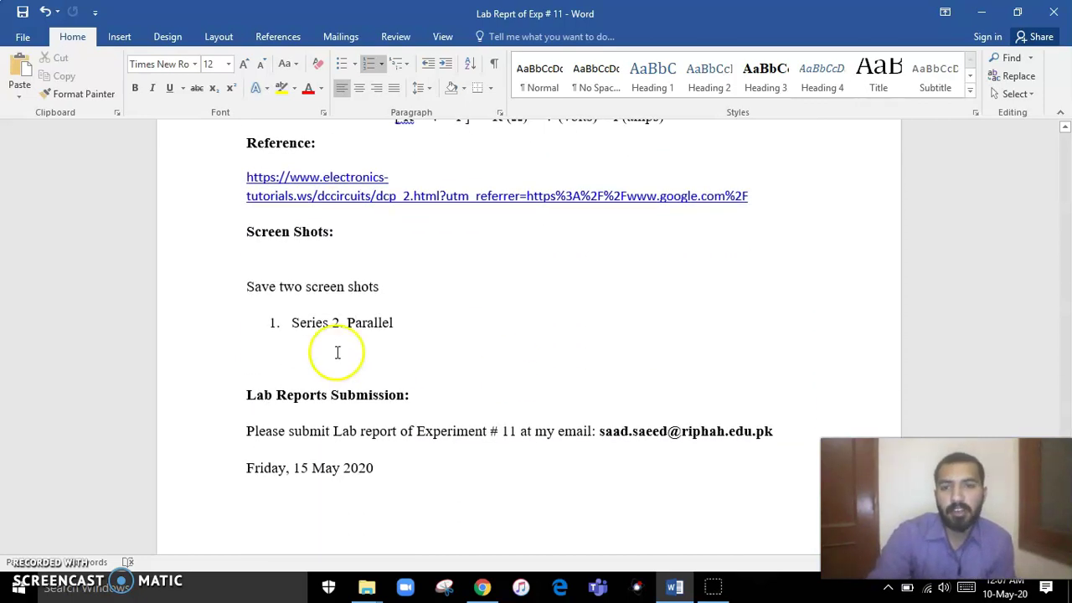
click(387, 480)
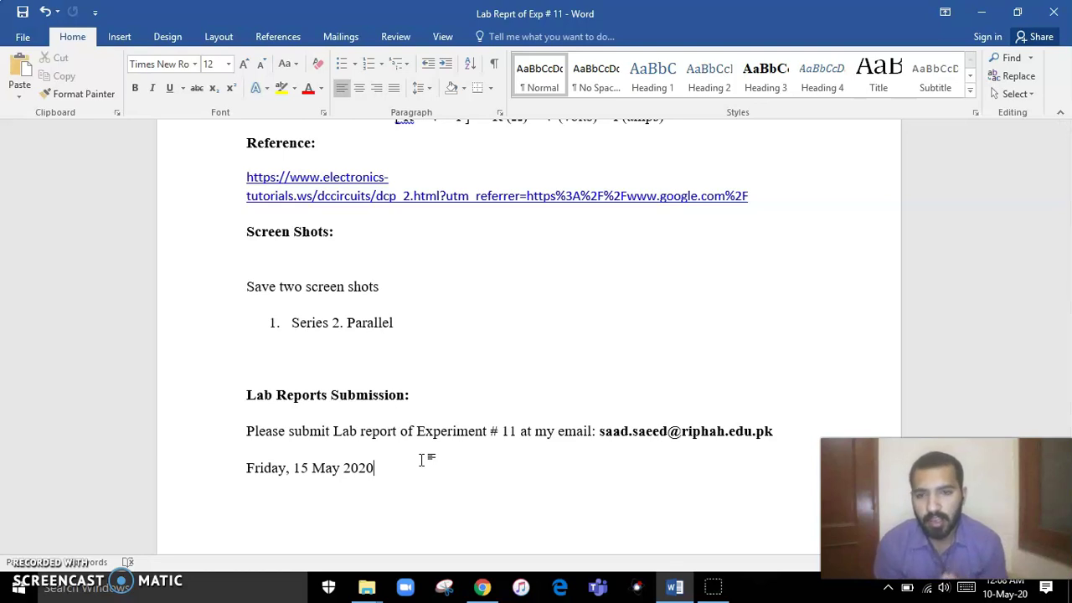
click(223, 497)
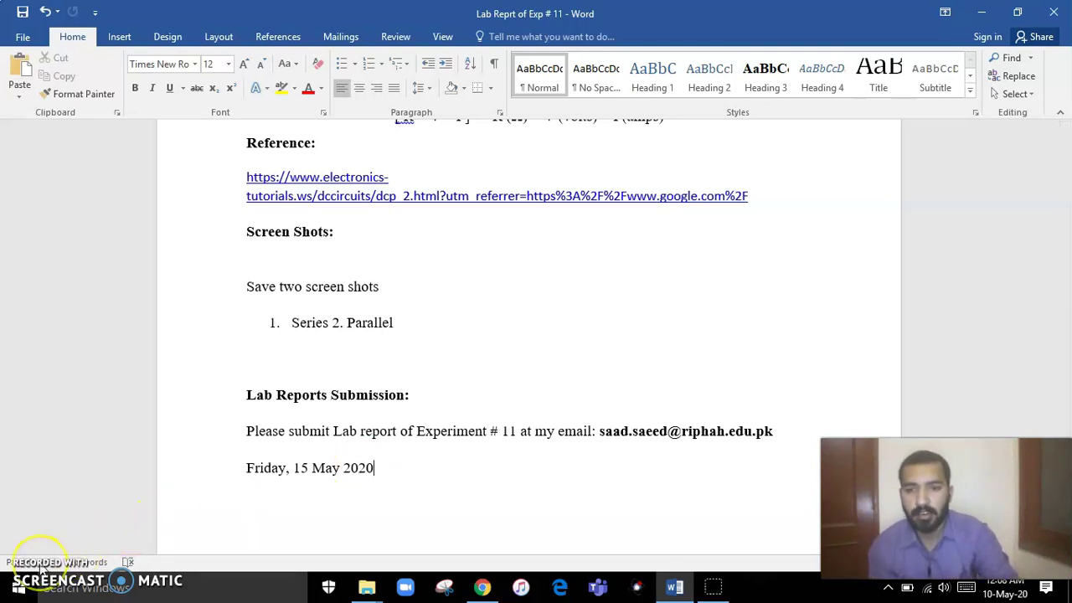